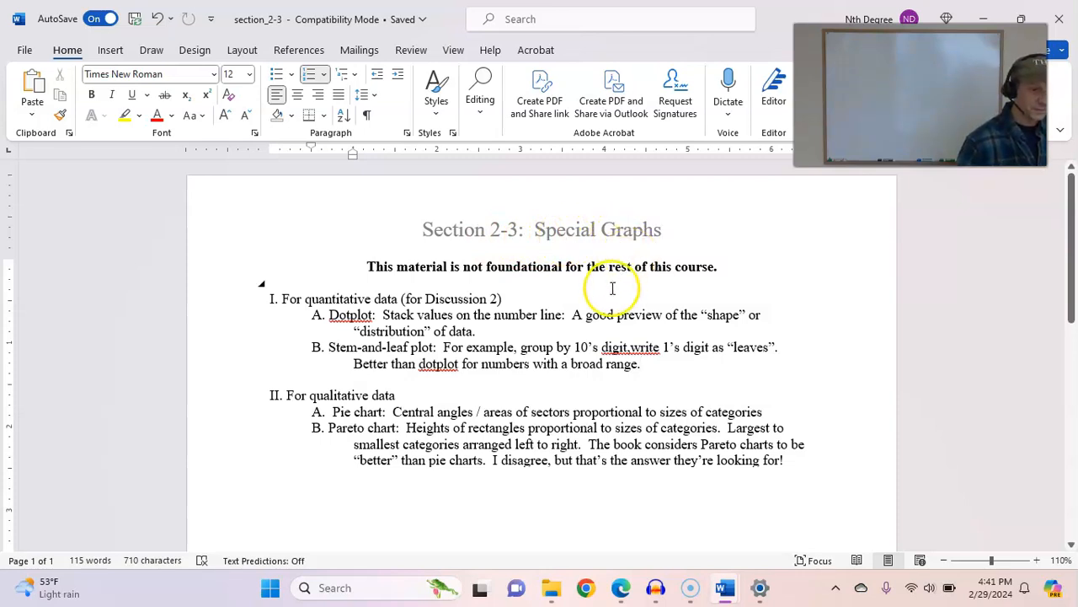
- Correct the missing space in the stem-and-leaf plot line so it reads "digit, write"
click(799, 316)
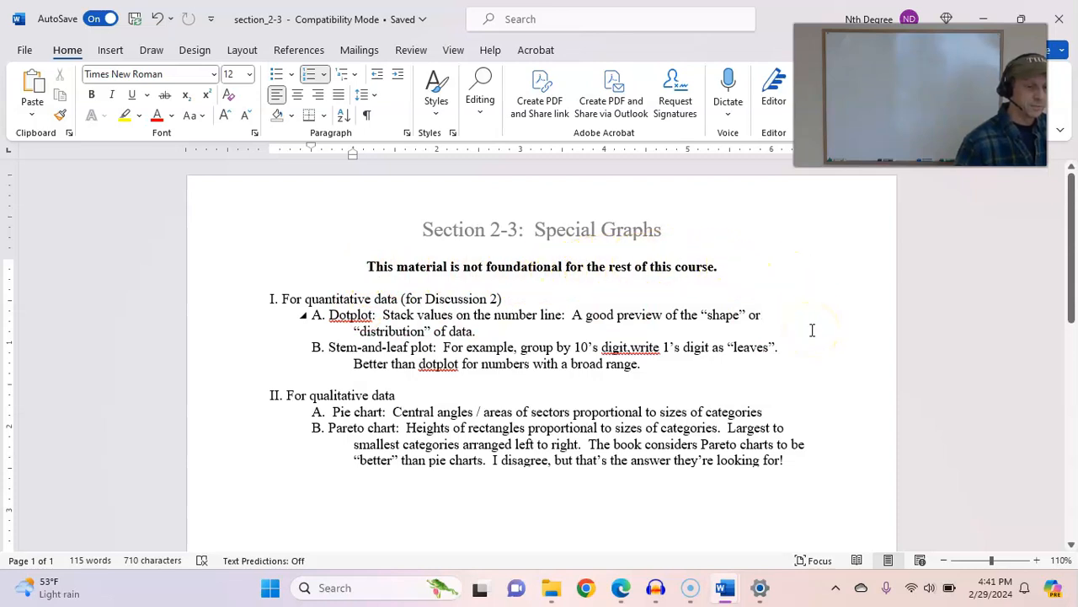
click(632, 348)
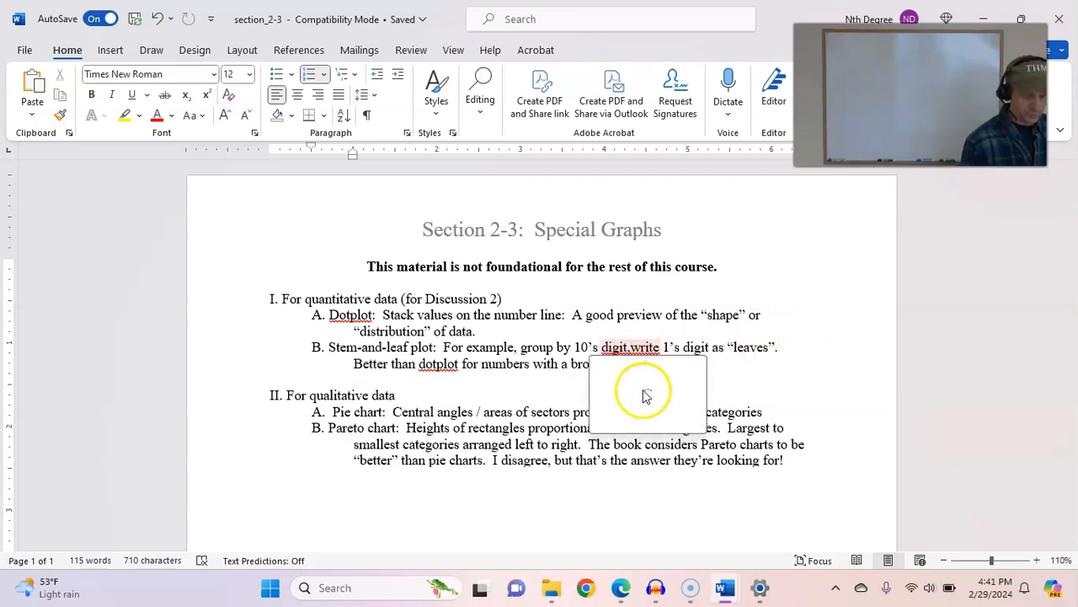
click(734, 377)
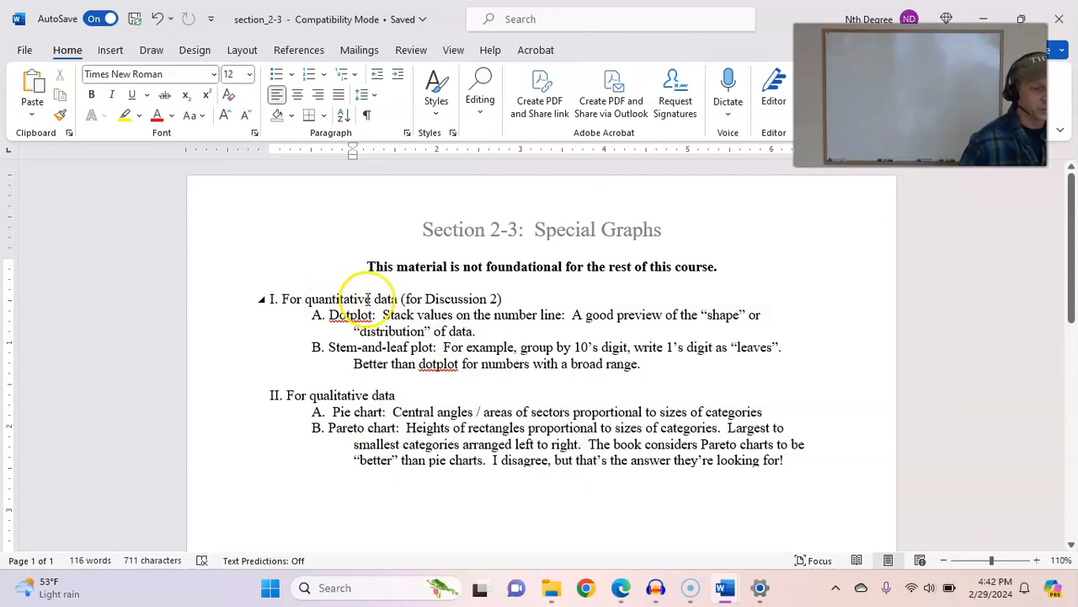
- Switch to StatCrunch in the browser and look over the available graph types
click(621, 587)
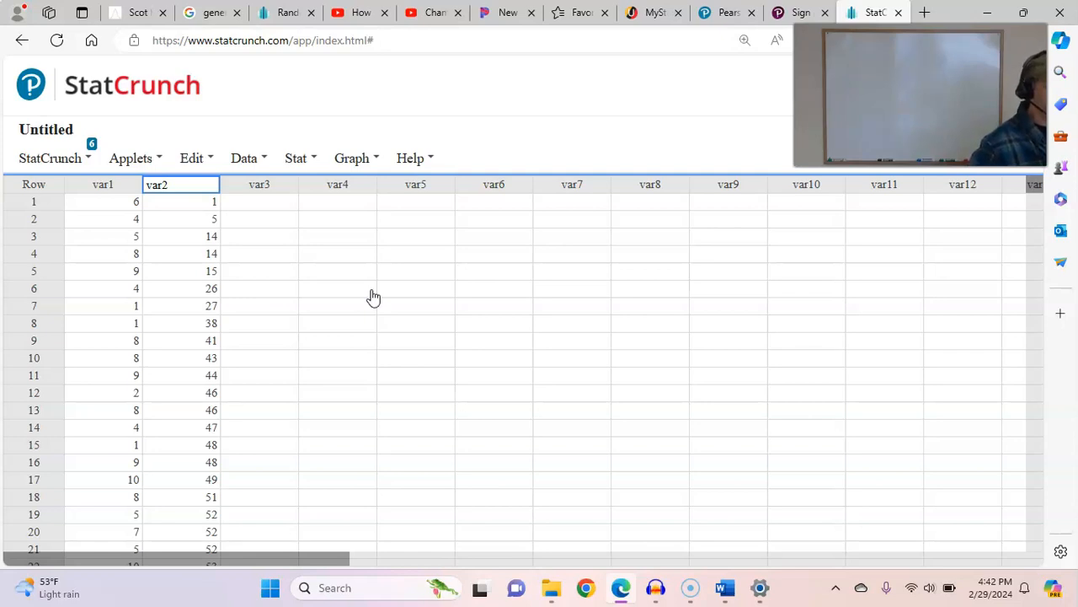
click(200, 164)
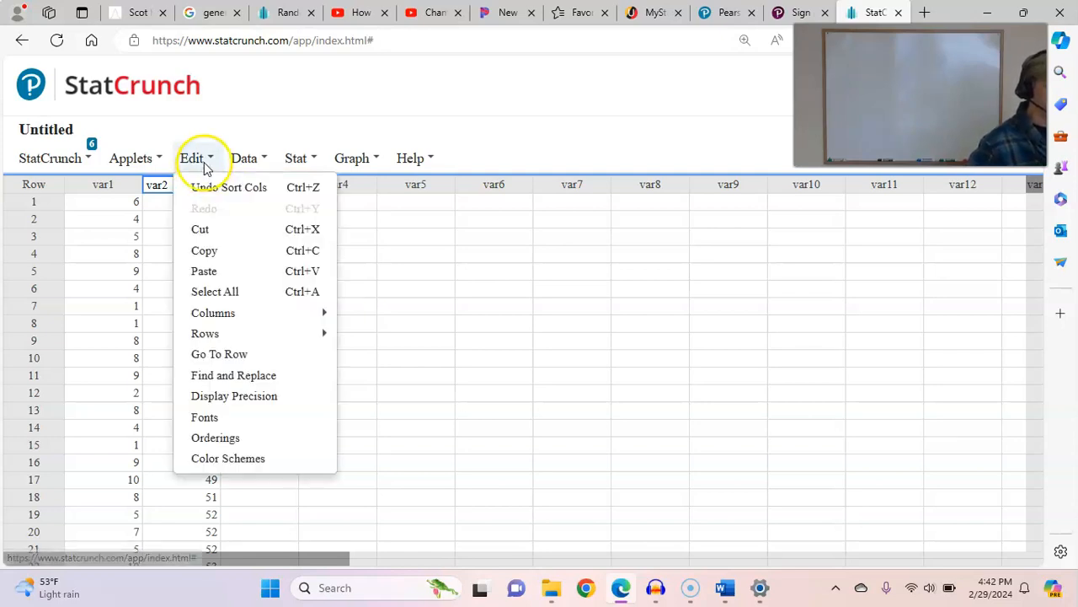
click(252, 162)
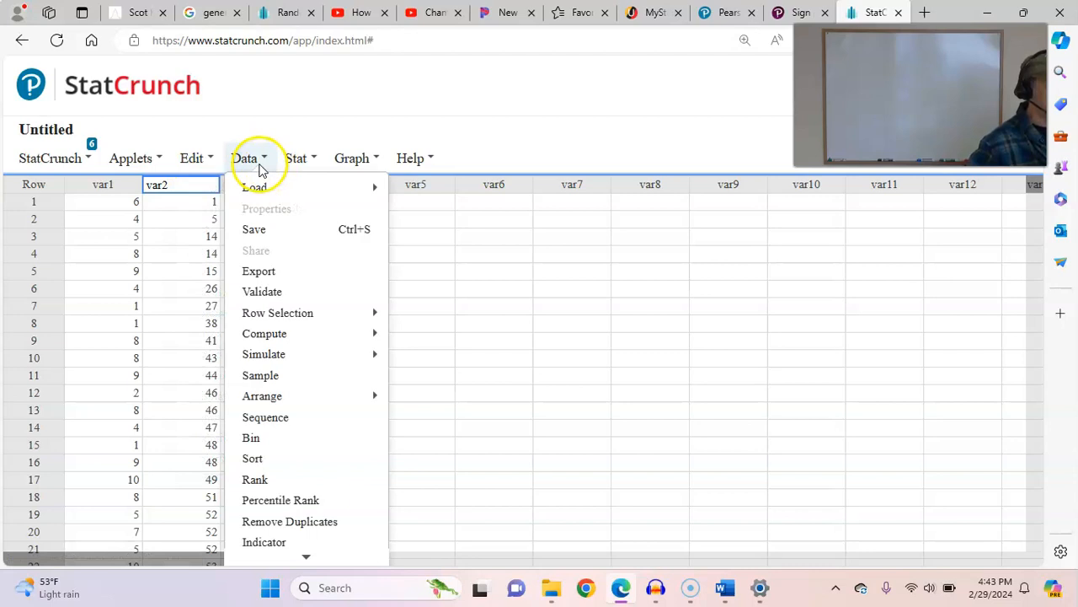
click(295, 160)
click(352, 158)
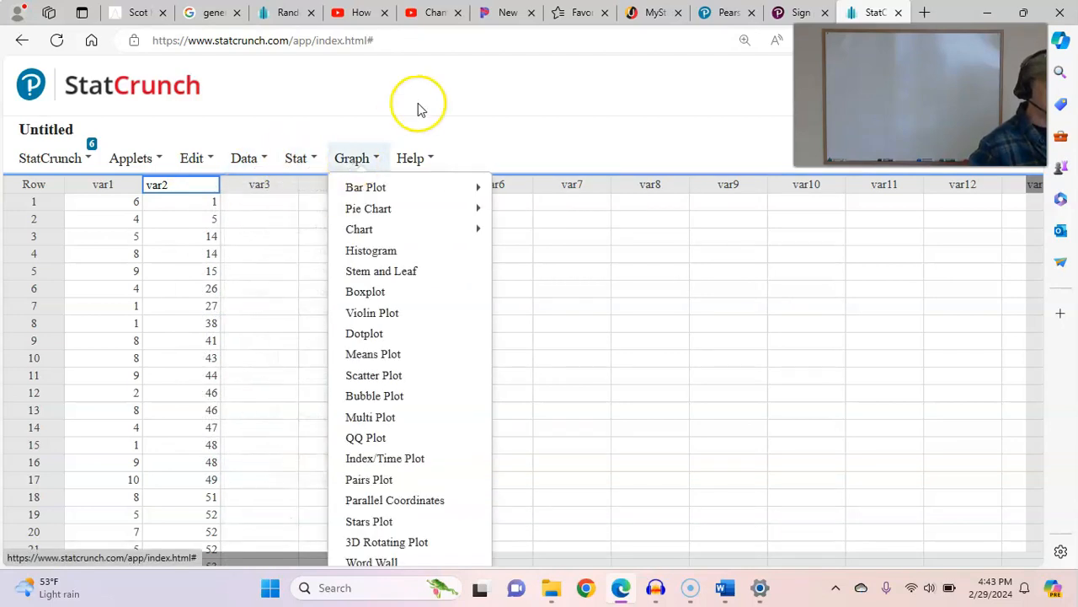
click(446, 86)
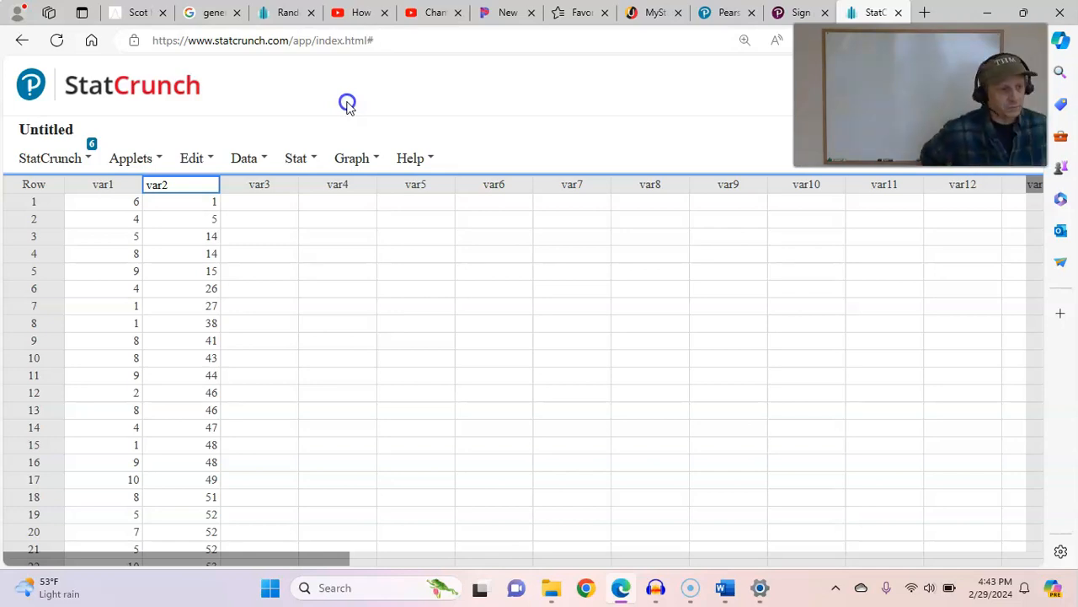
click(336, 160)
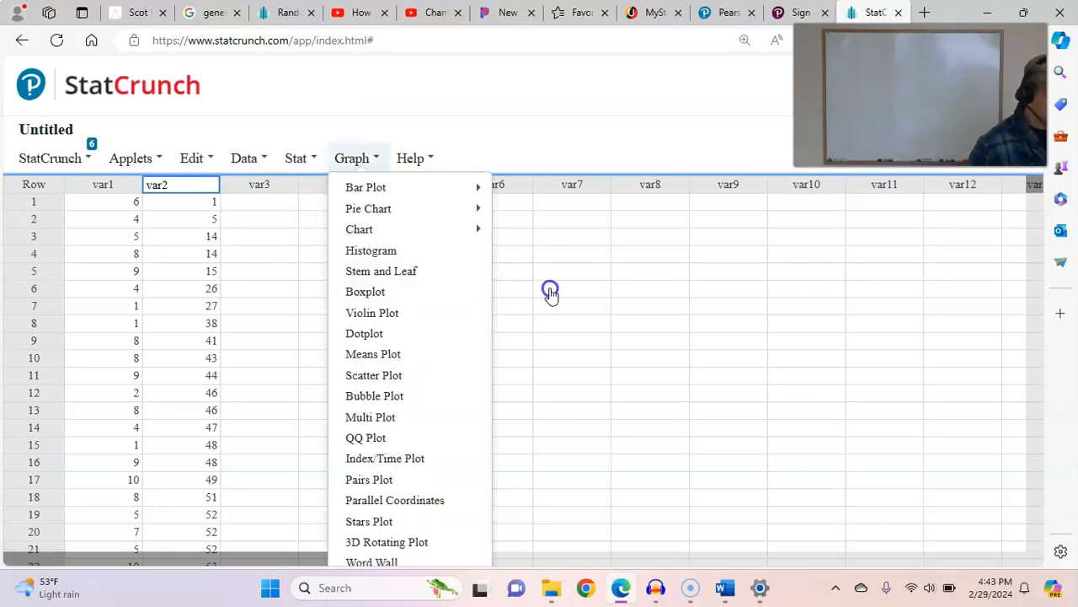
click(290, 310)
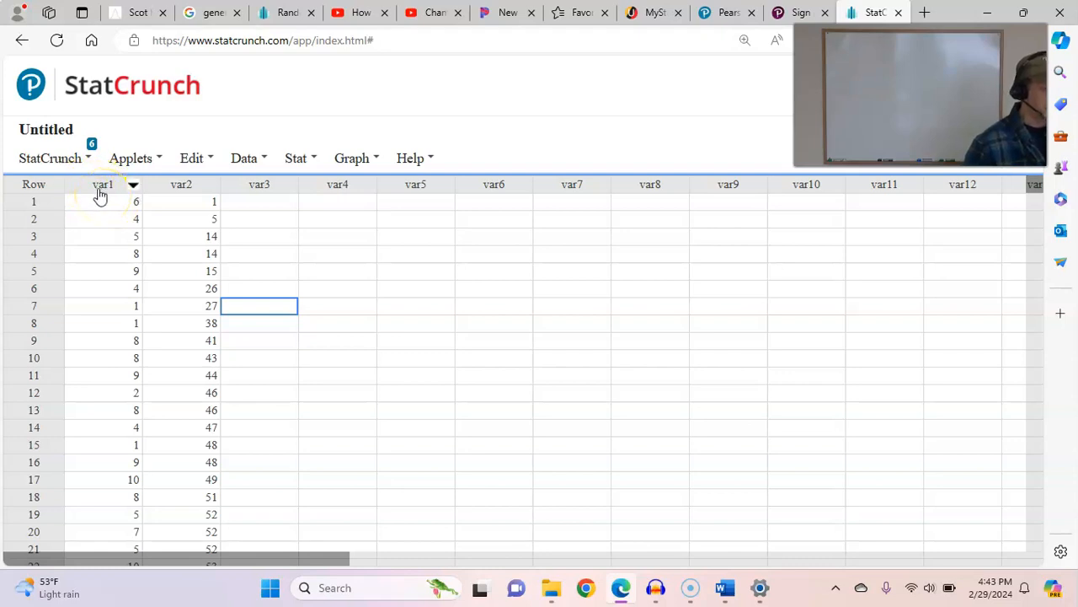
- Examine the range of values and the number of rows in the var1 and var2 columns
scroll(109, 209, down, 5)
scroll(109, 209, down, 20)
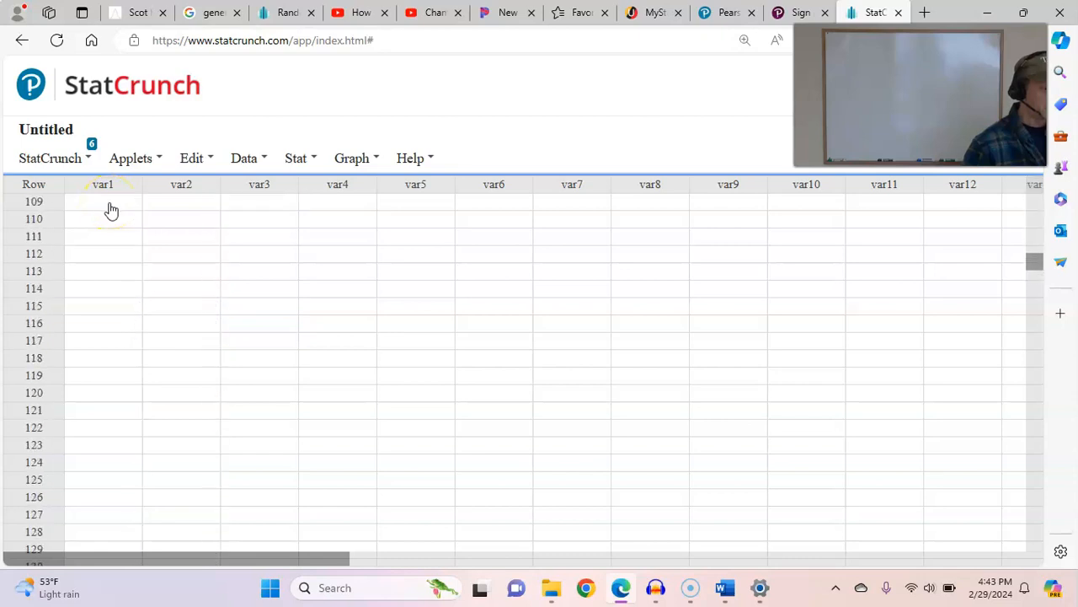
scroll(113, 347, up, 7)
scroll(116, 346, up, 18)
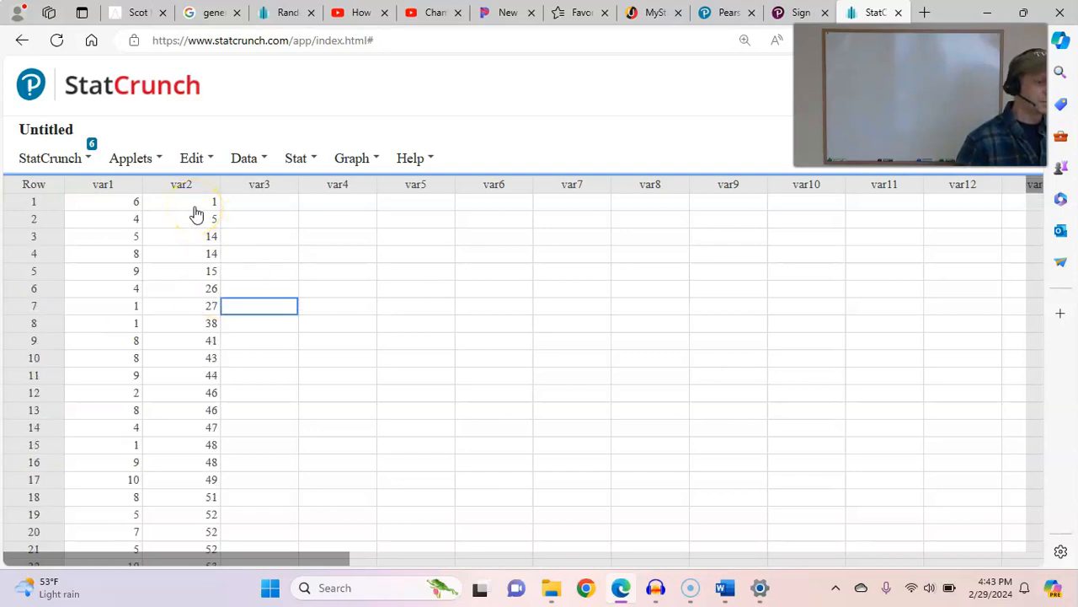
scroll(196, 214, down, 9)
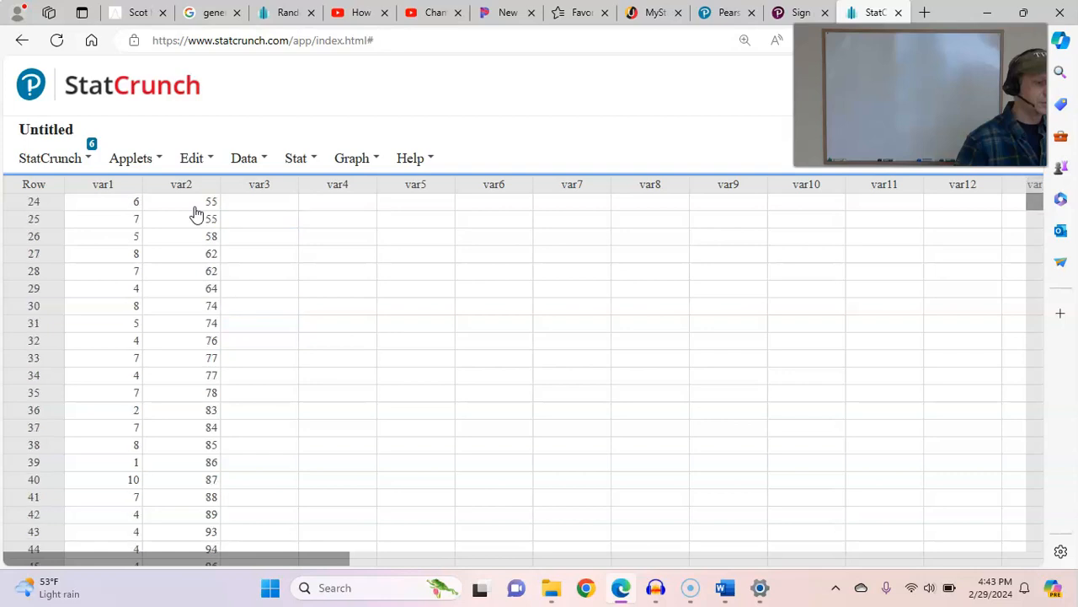
scroll(196, 214, up, 4)
scroll(195, 214, up, 5)
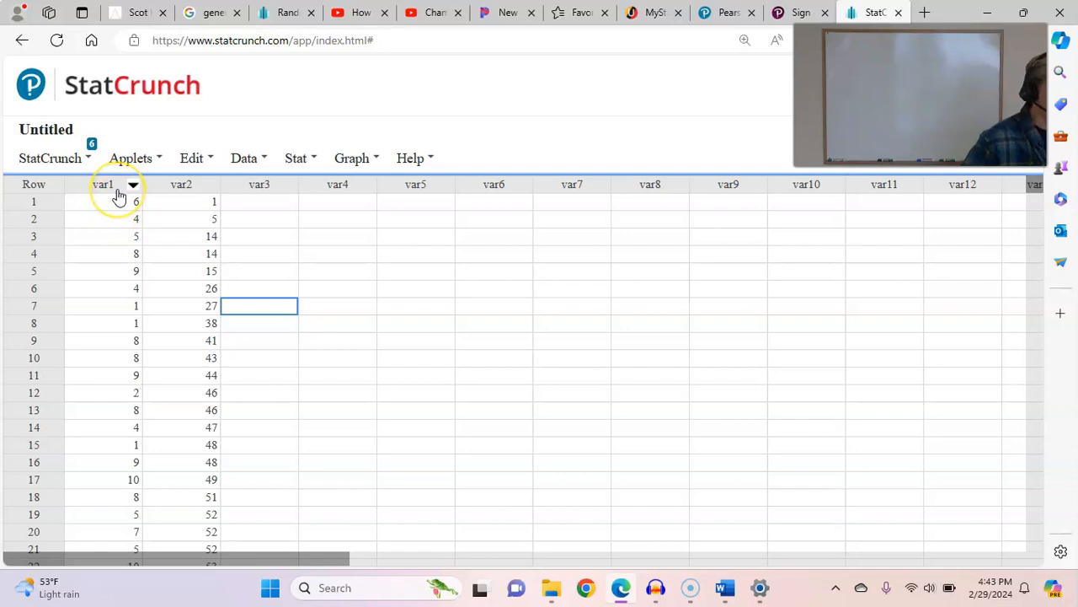
- Compute a dotplot of the var1 column with the default options
click(352, 162)
click(352, 165)
click(352, 165)
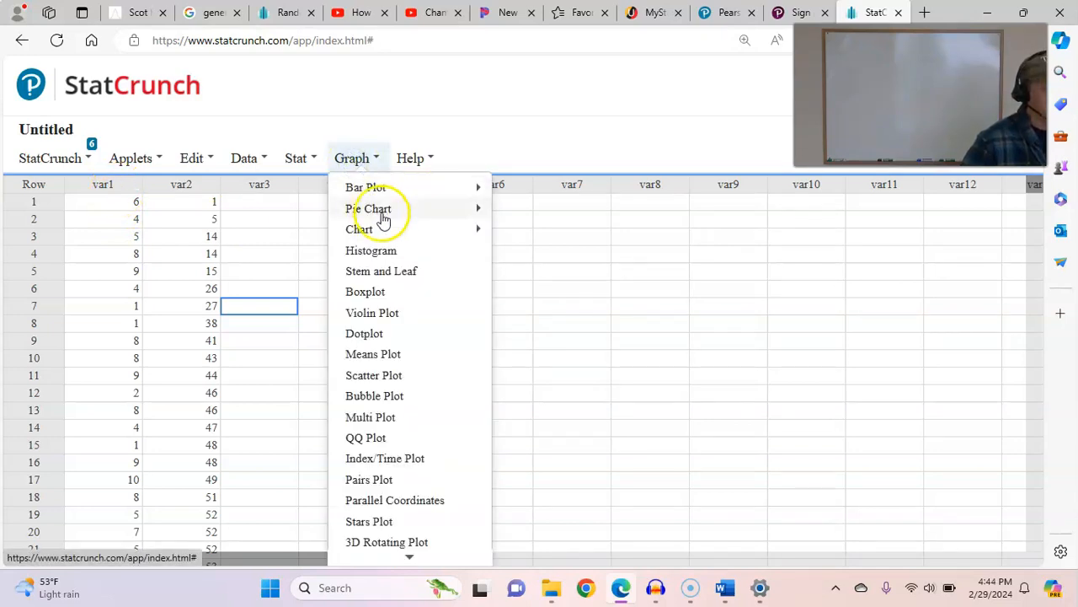
click(383, 335)
click(328, 132)
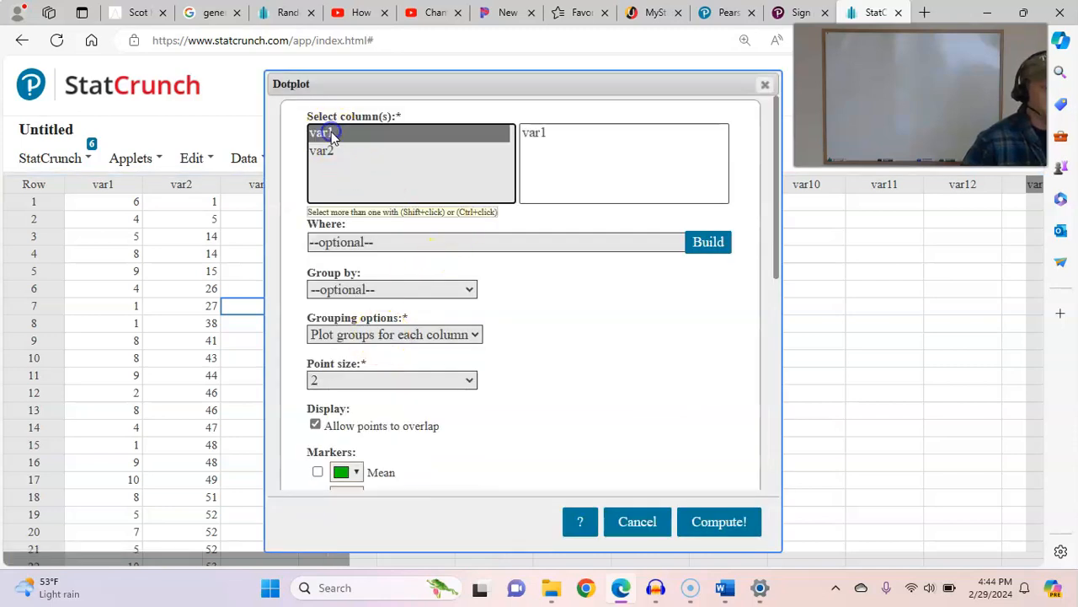
click(713, 521)
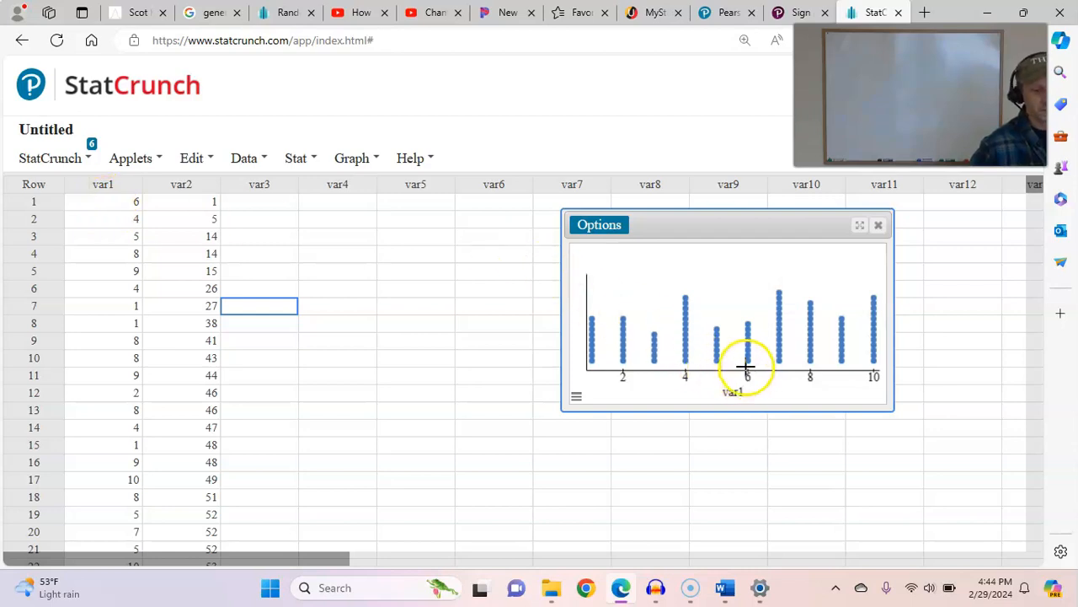
- Compare the stacks in the var1 dotplot with the values in the var1 column, and close the plot
mouse_move(750, 361)
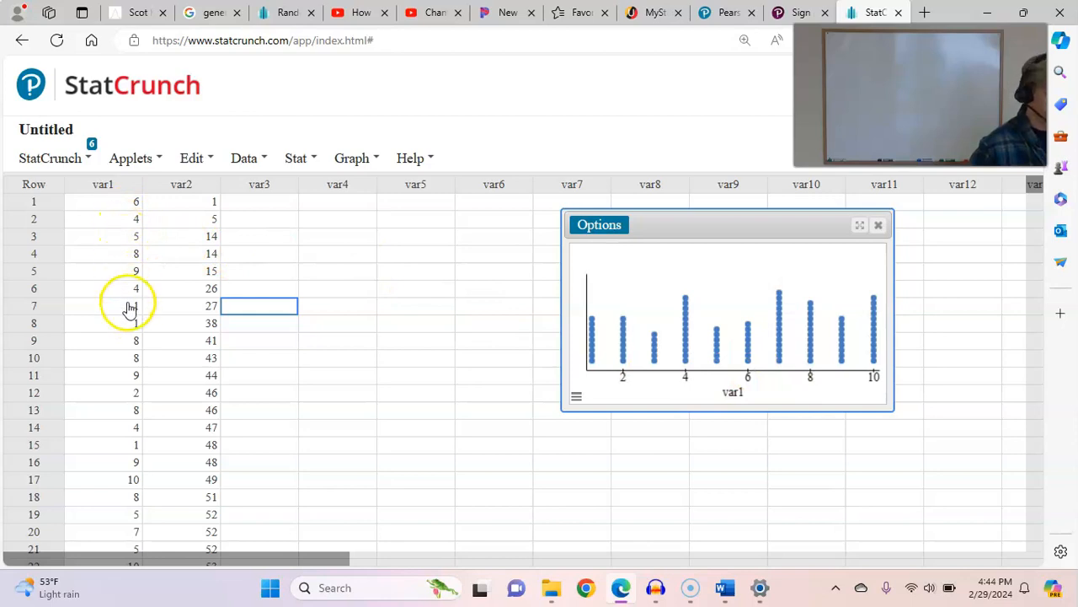
scroll(114, 445, down, 8)
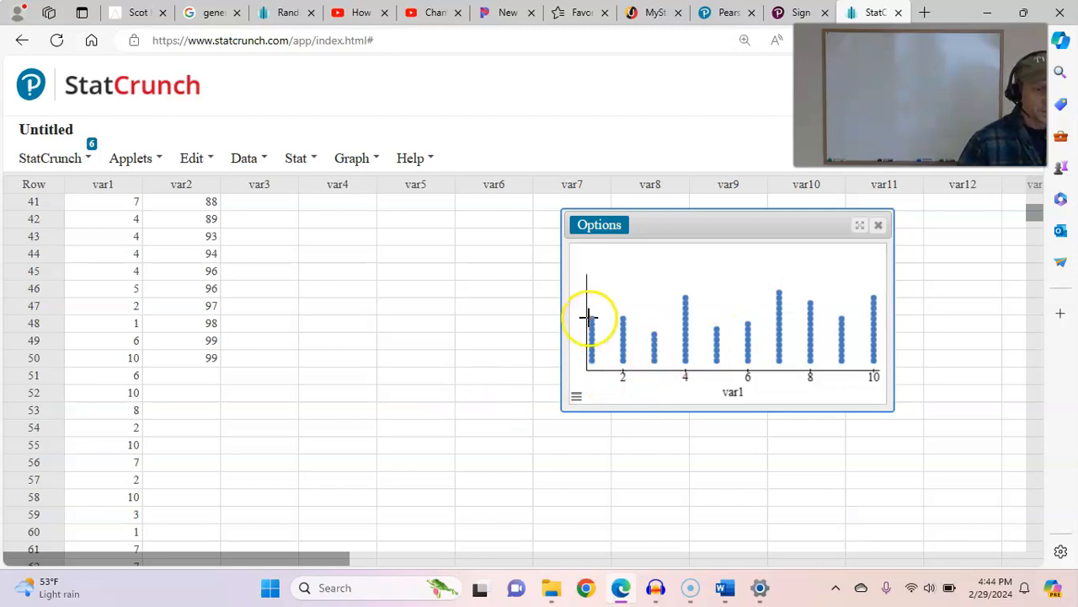
scroll(248, 303, up, 13)
click(248, 303)
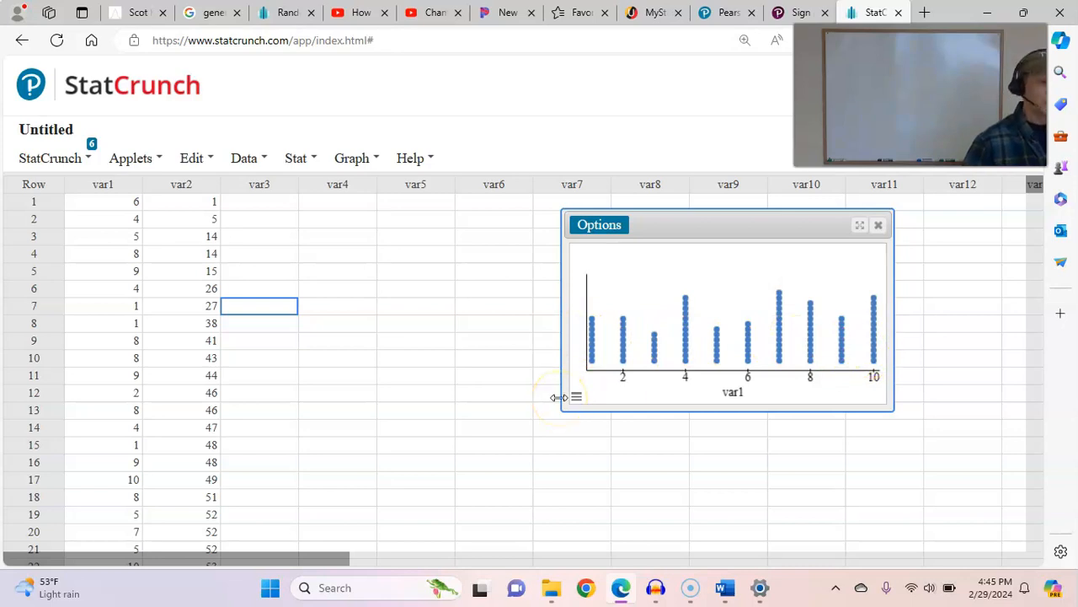
click(879, 226)
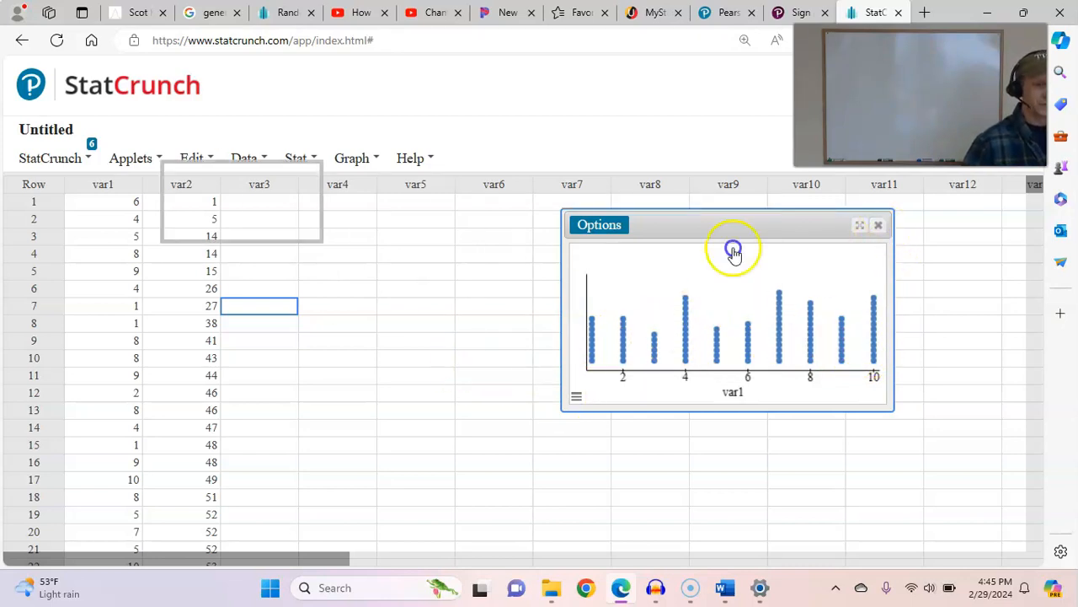
- Compute a dotplot of the var2 column, examine its spread, and close the plot
click(351, 160)
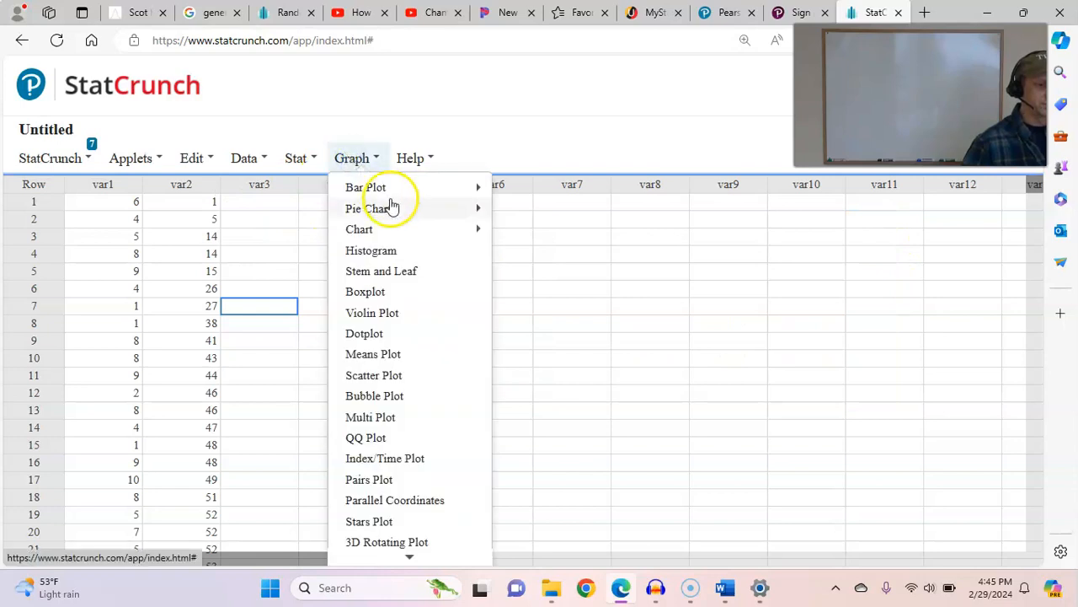
click(390, 333)
click(337, 153)
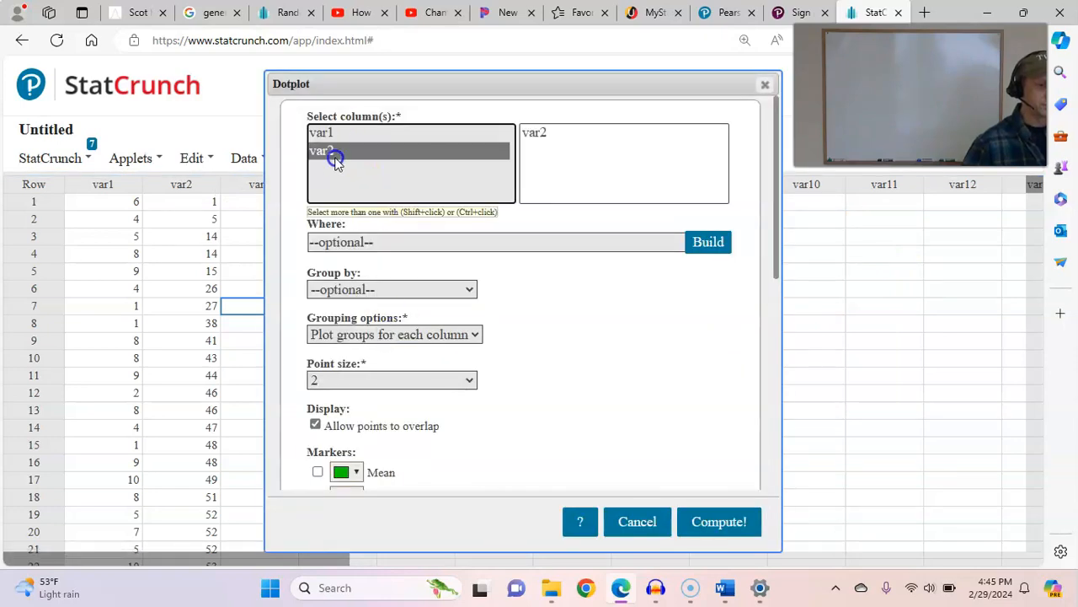
click(715, 520)
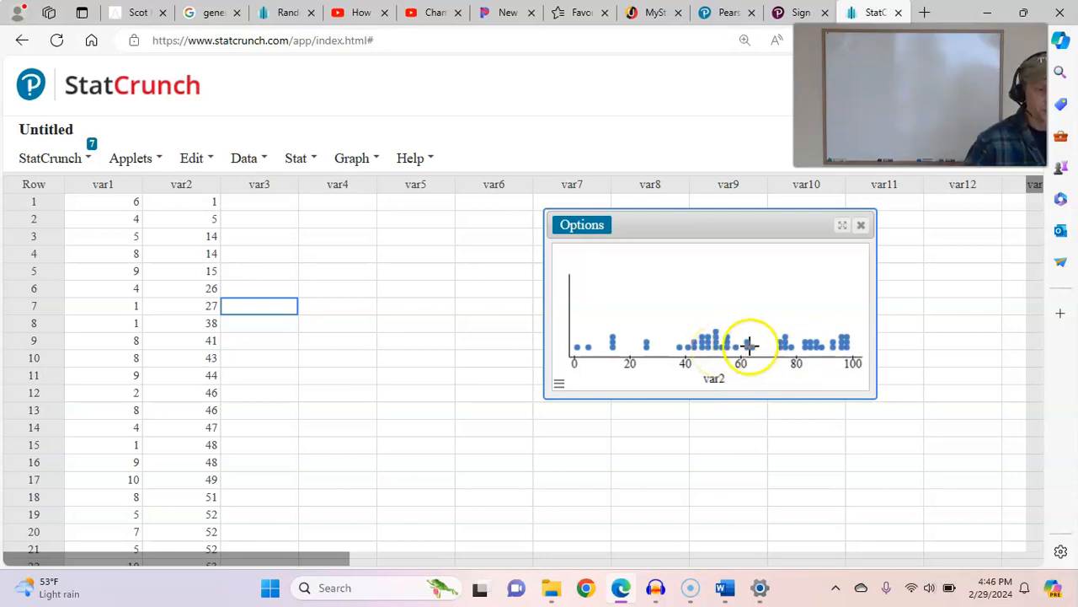
click(862, 226)
- Compute a stem-and-leaf plot of var2 with extreme-only outlier trimming, and move its window up so the whole plot is in view
click(354, 158)
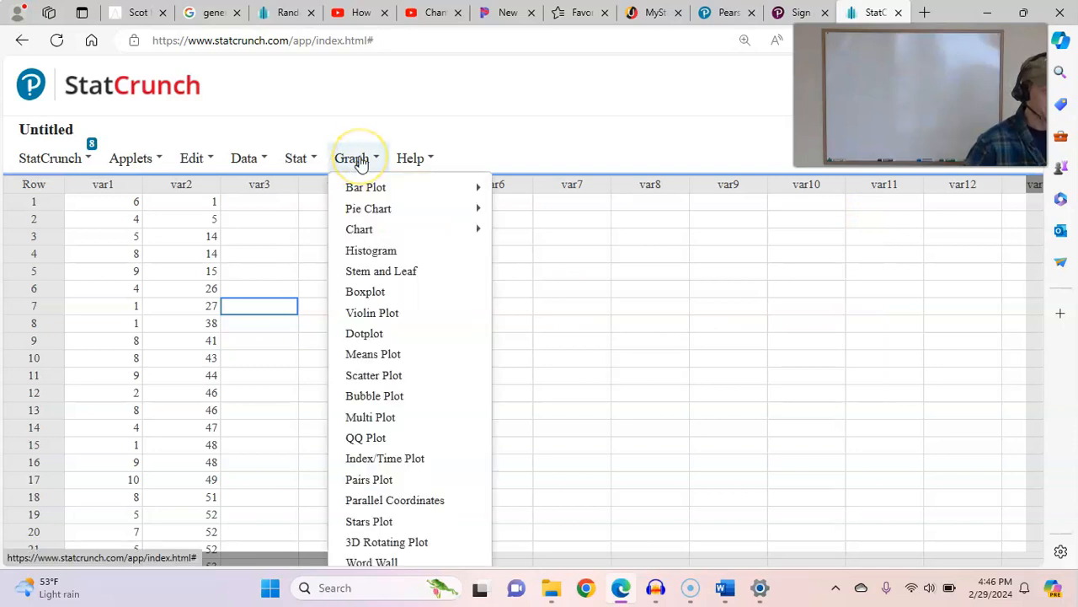
click(393, 274)
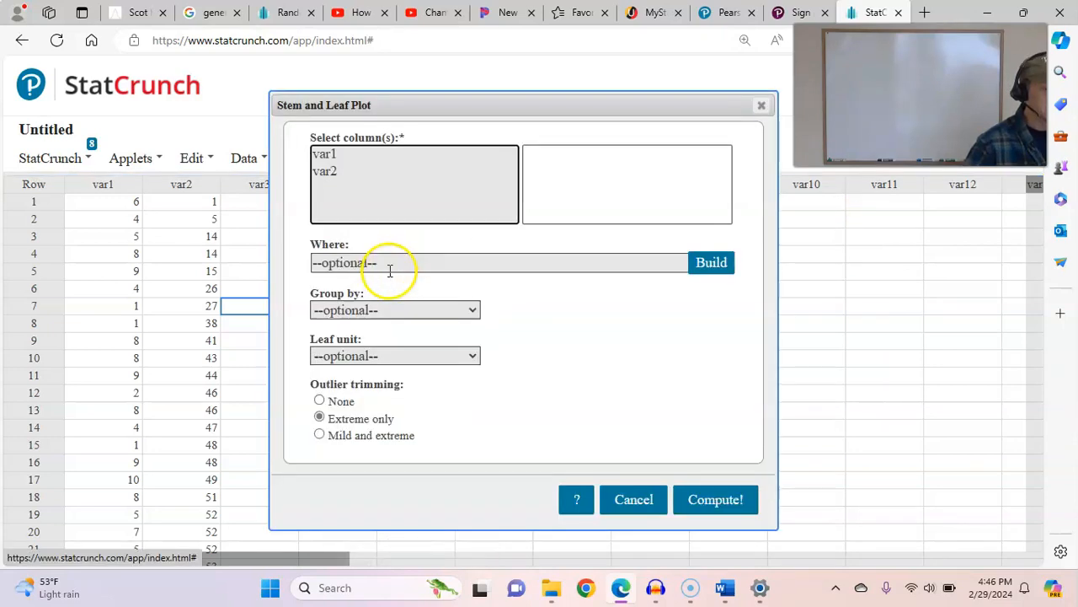
click(341, 174)
click(715, 499)
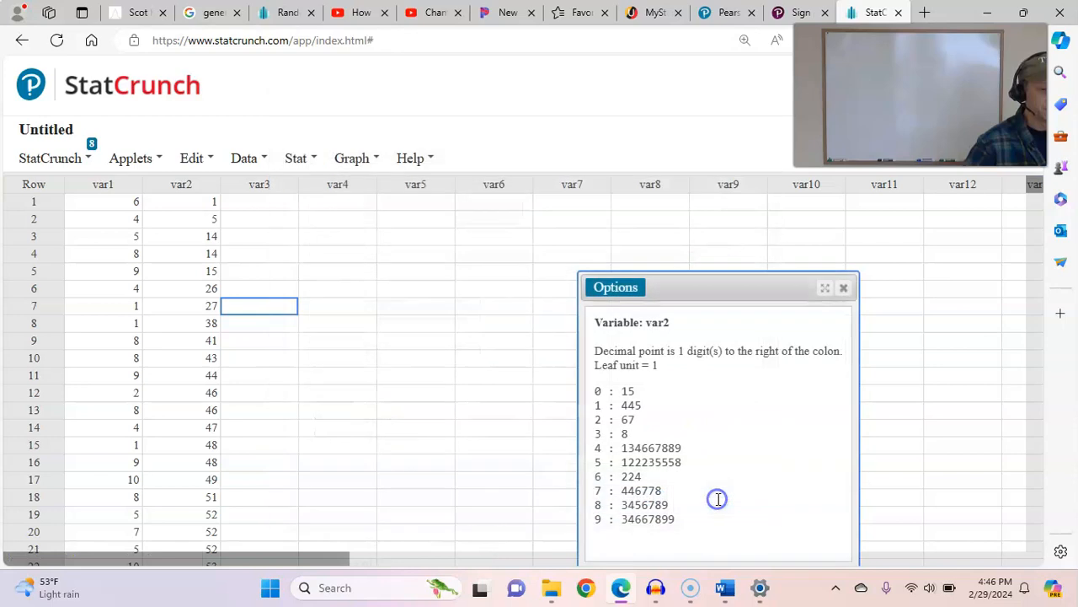
drag(681, 290, 580, 168)
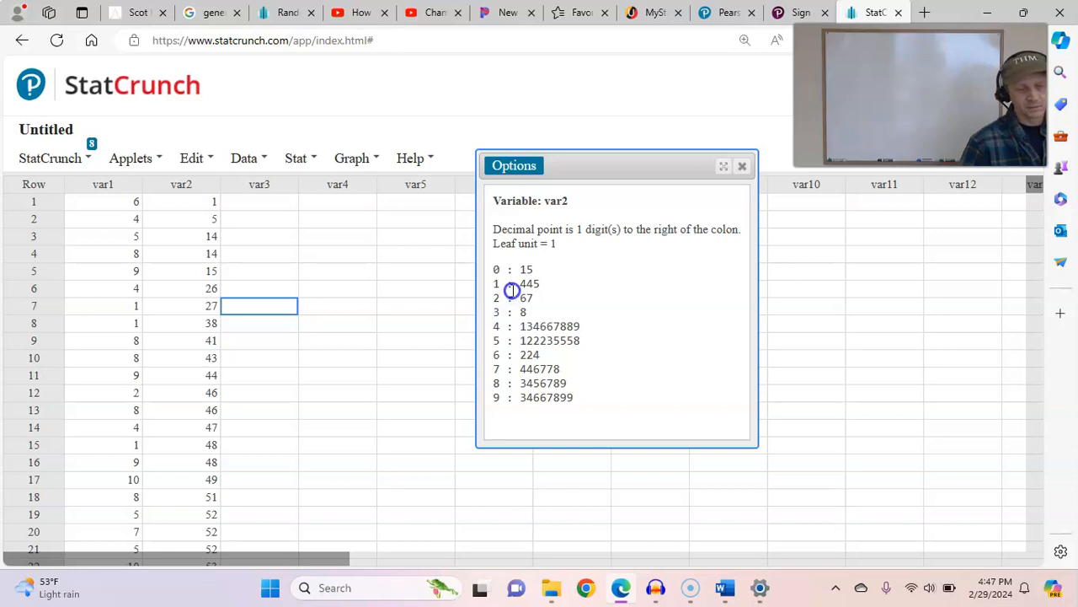
drag(568, 167, 540, 153)
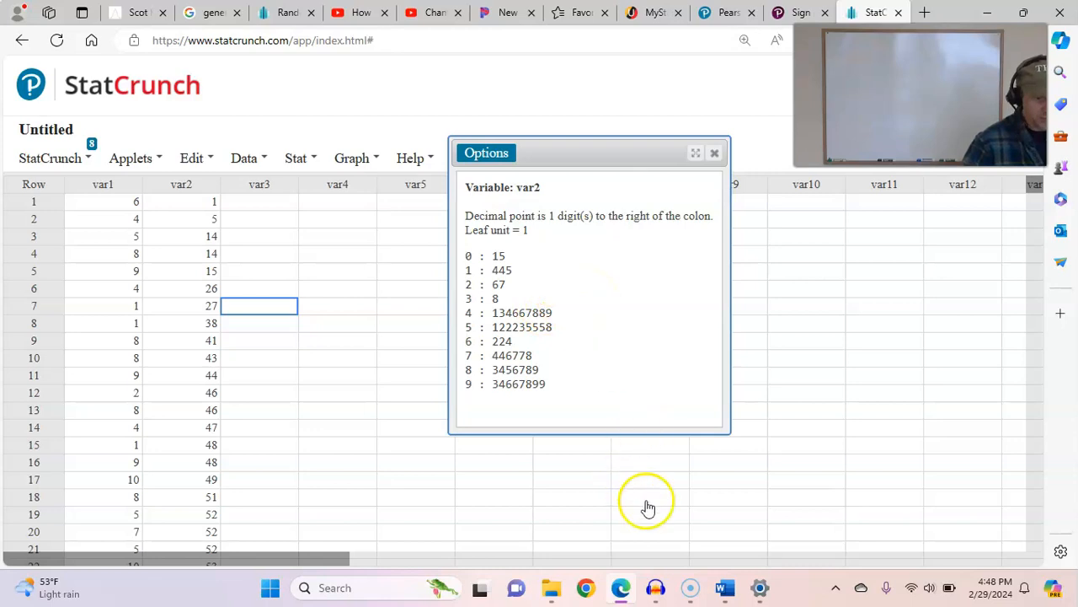
- Switch to the section_2-3 document in Word and go to the notes on graphs for qualitative data
click(717, 582)
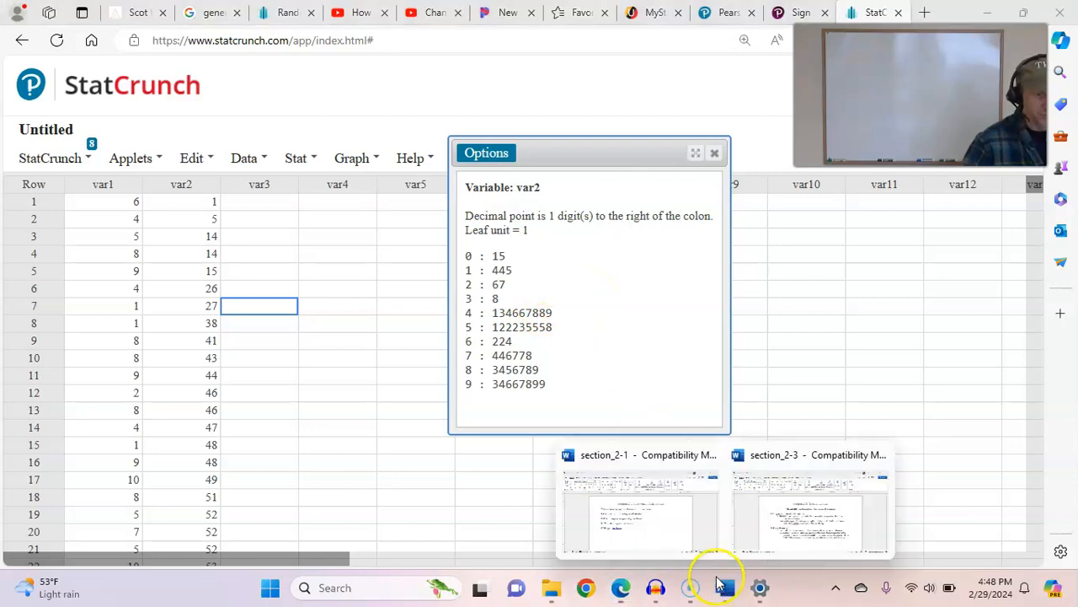
click(679, 513)
mouse_move(725, 587)
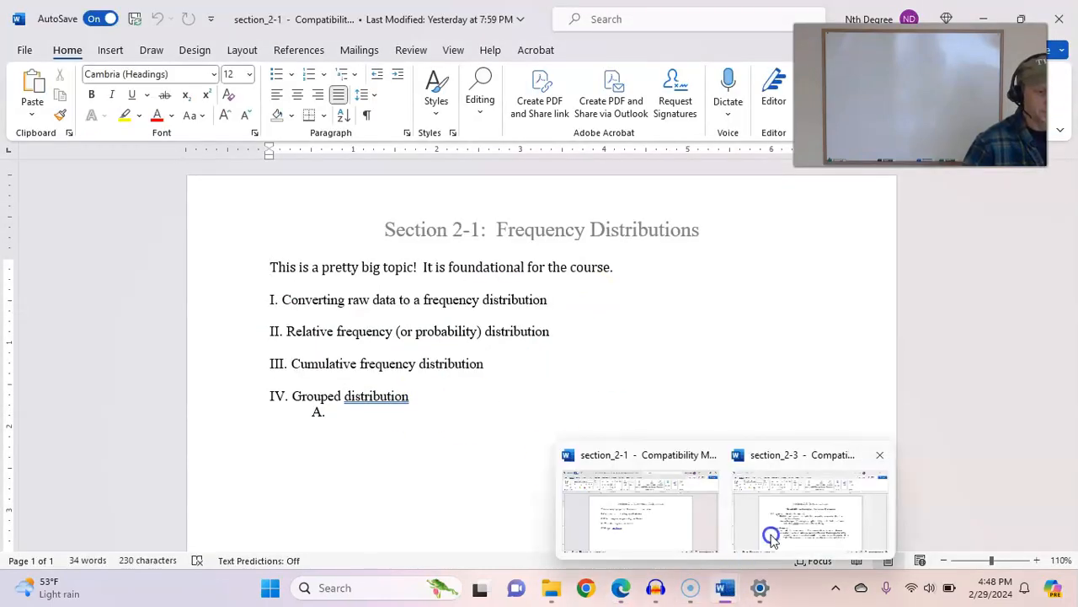
click(770, 530)
click(337, 412)
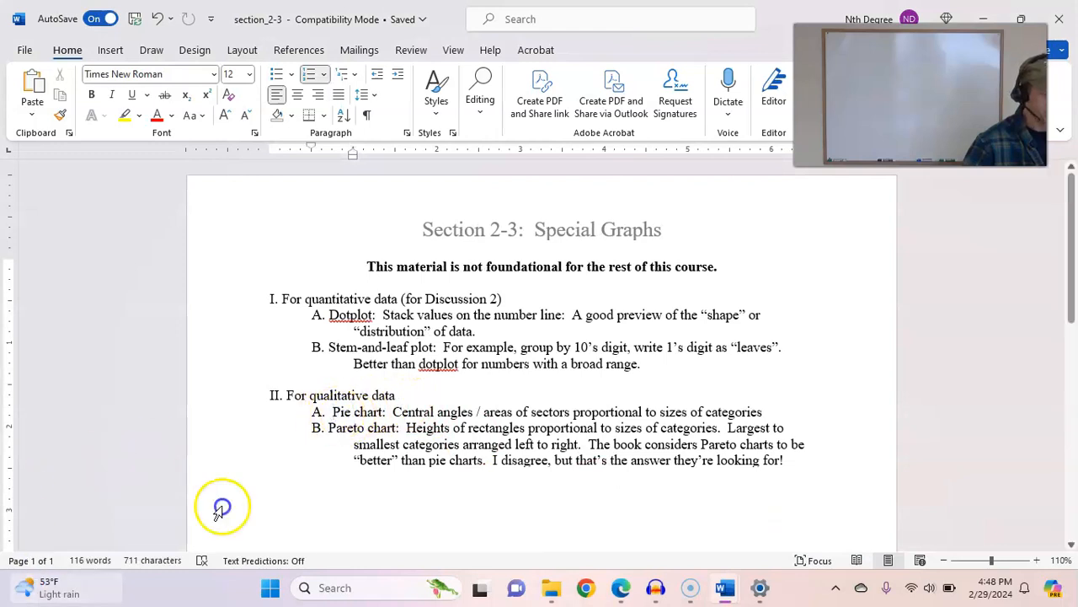
- Switch from the Word notes back to StatCrunch in the browser
mouse_move(722, 595)
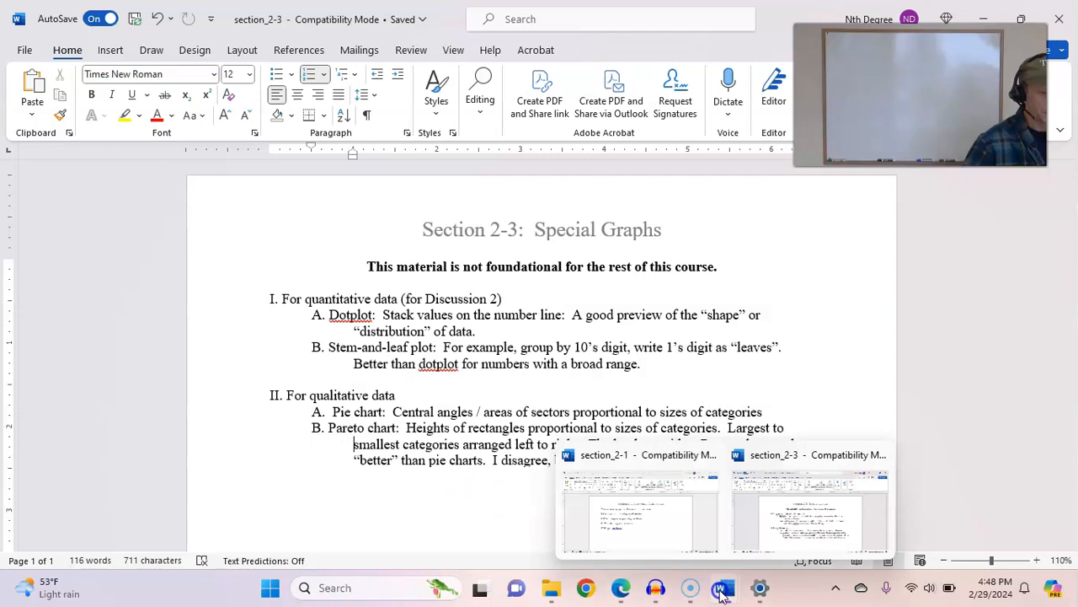
click(614, 597)
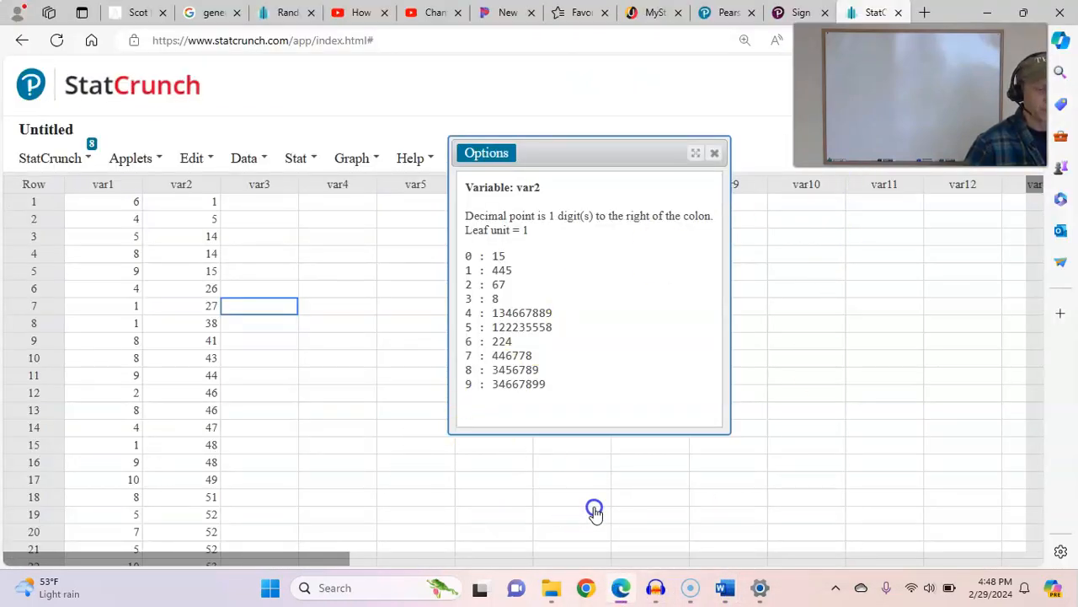
click(722, 590)
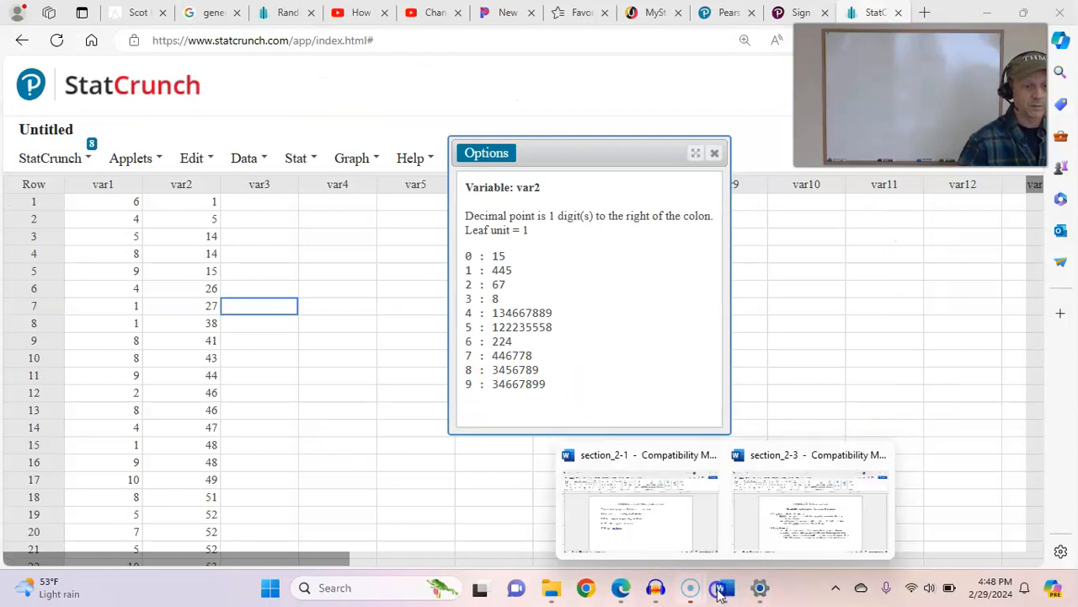
mouse_move(689, 587)
click(728, 536)
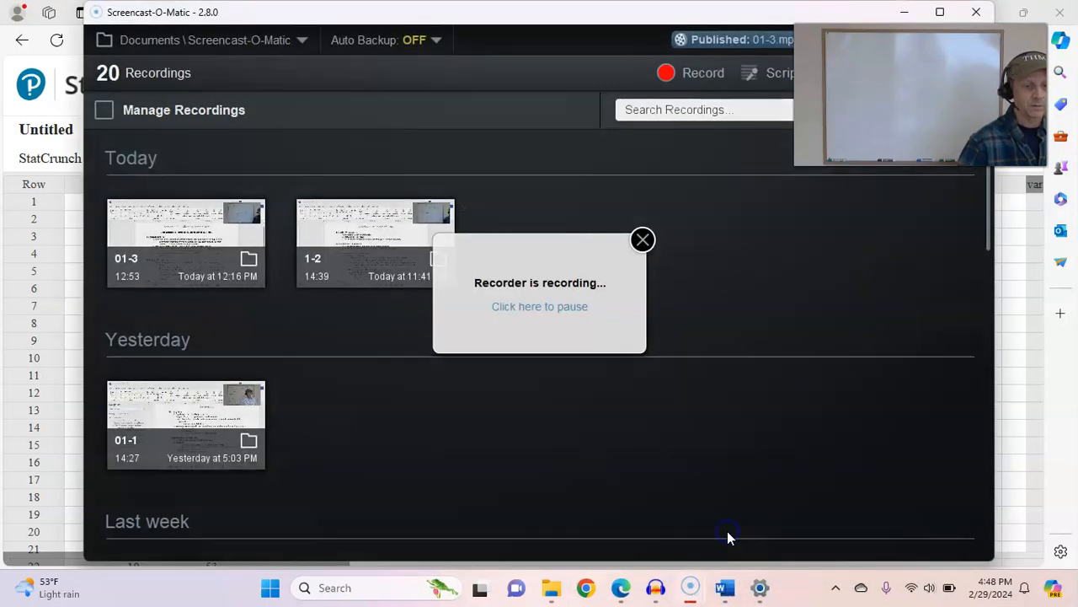
click(560, 309)
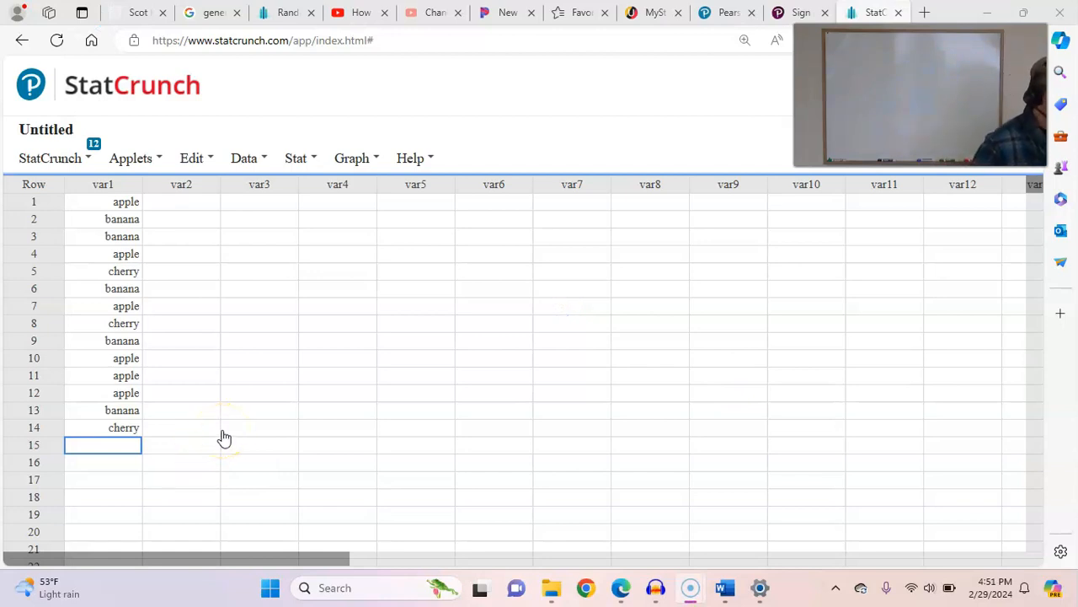
- Compute a pie chart with data from the var1 fruit column, and move its window up so the whole chart is in view
mouse_move(105, 190)
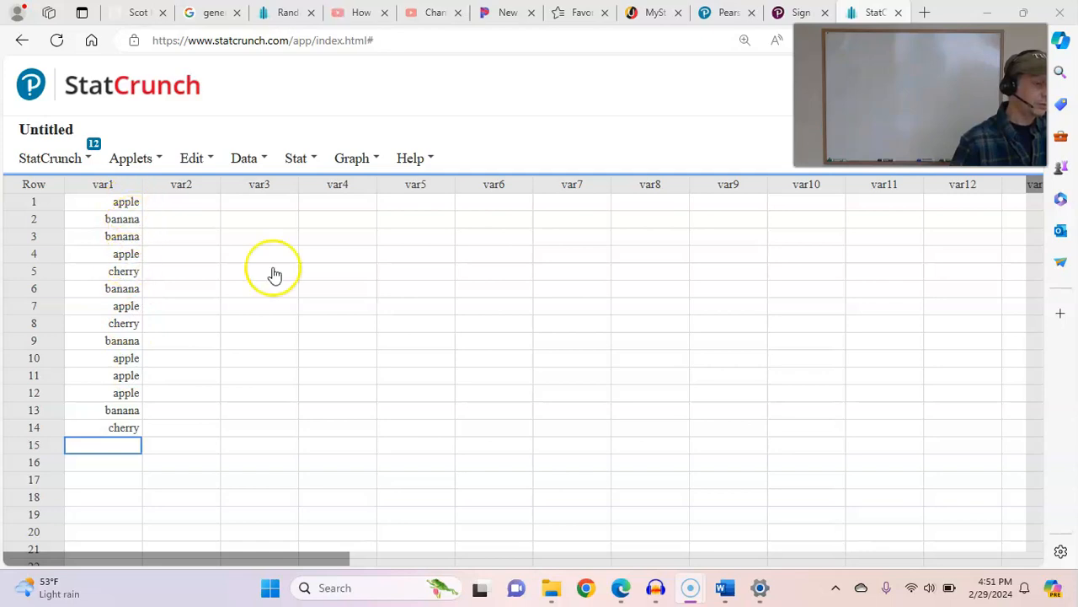
click(352, 160)
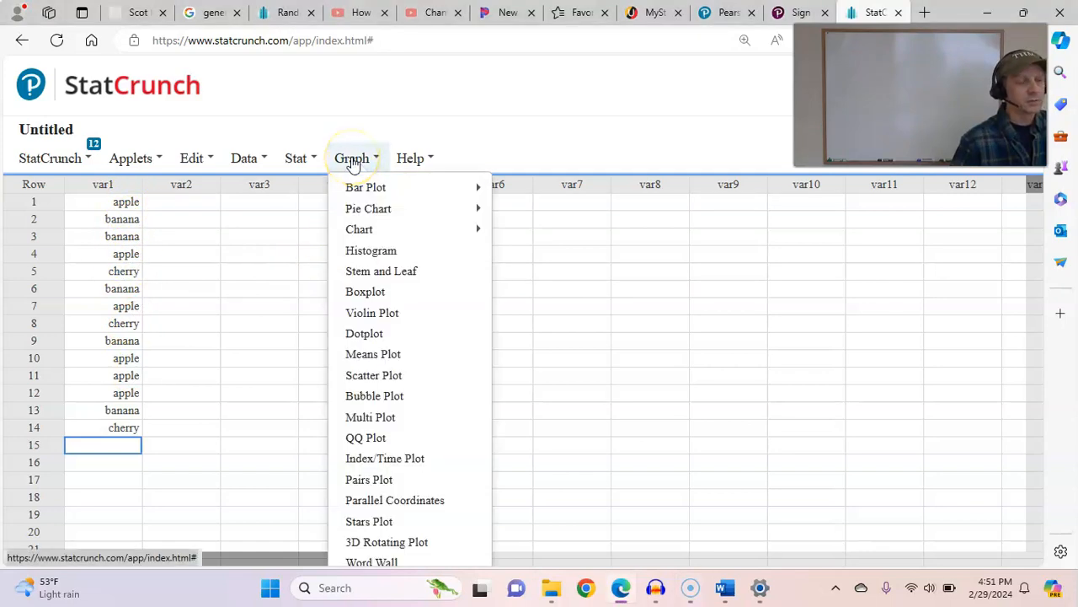
click(381, 211)
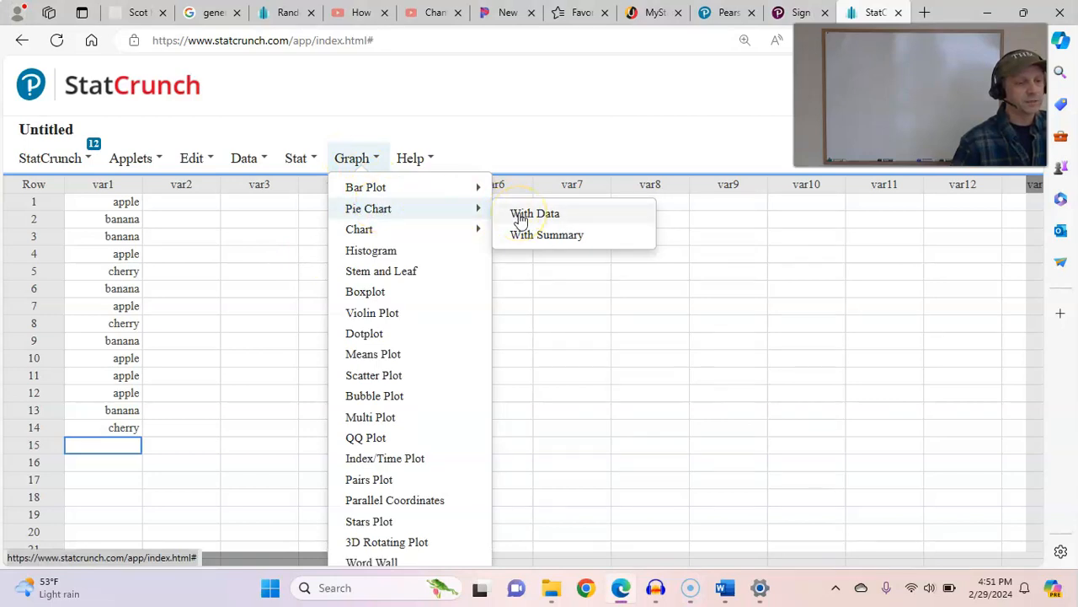
click(522, 216)
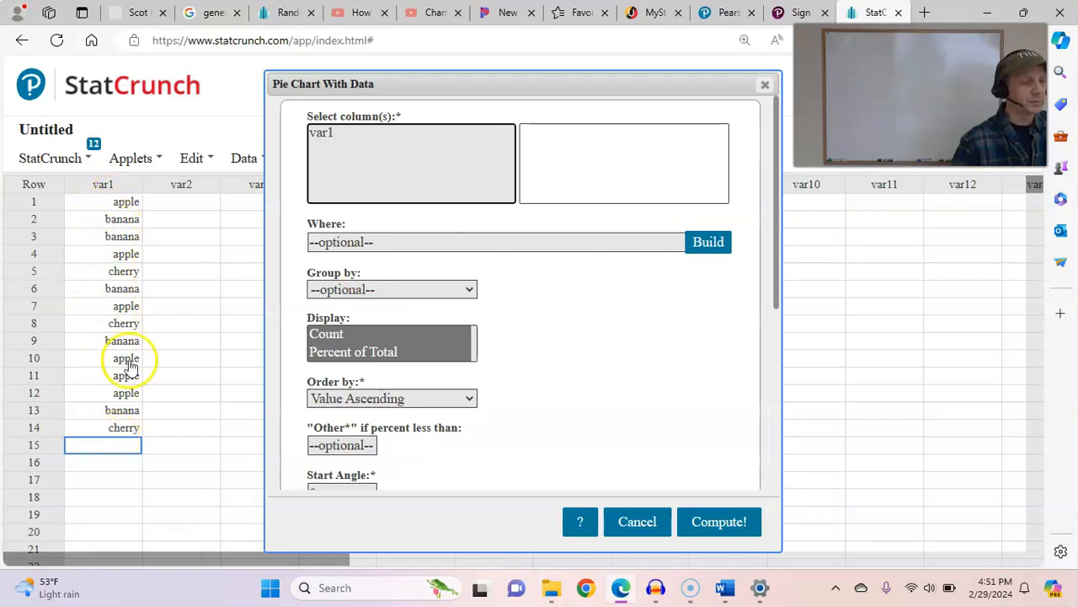
click(339, 135)
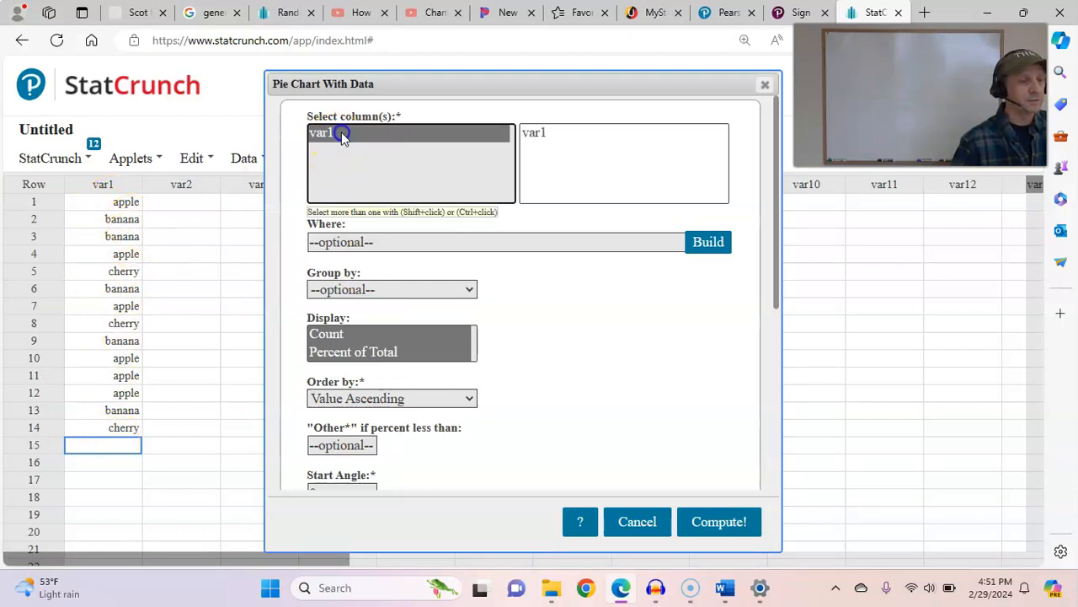
click(731, 521)
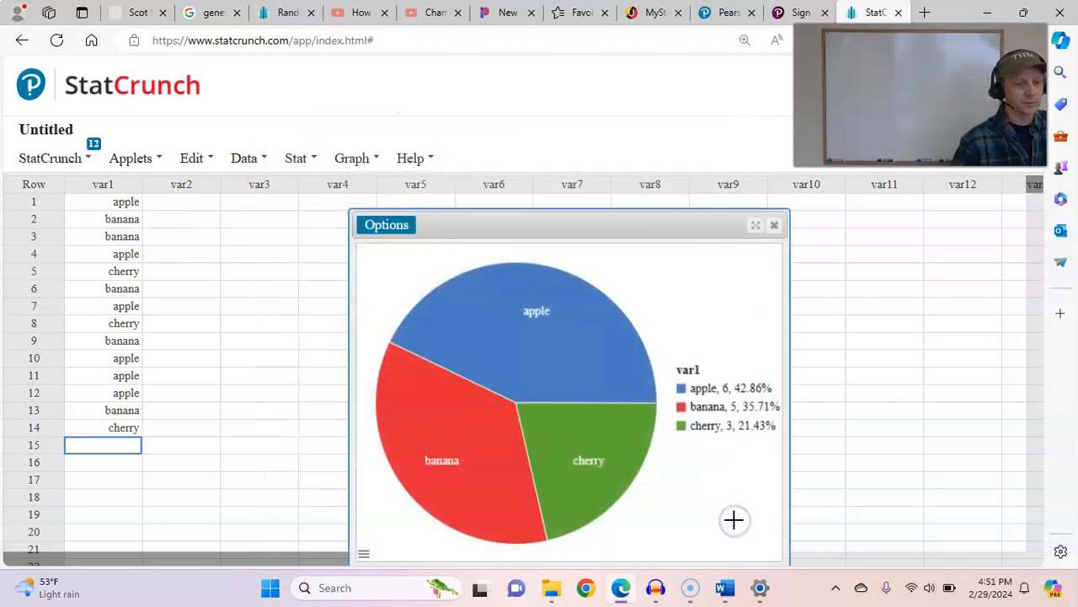
drag(596, 235, 590, 112)
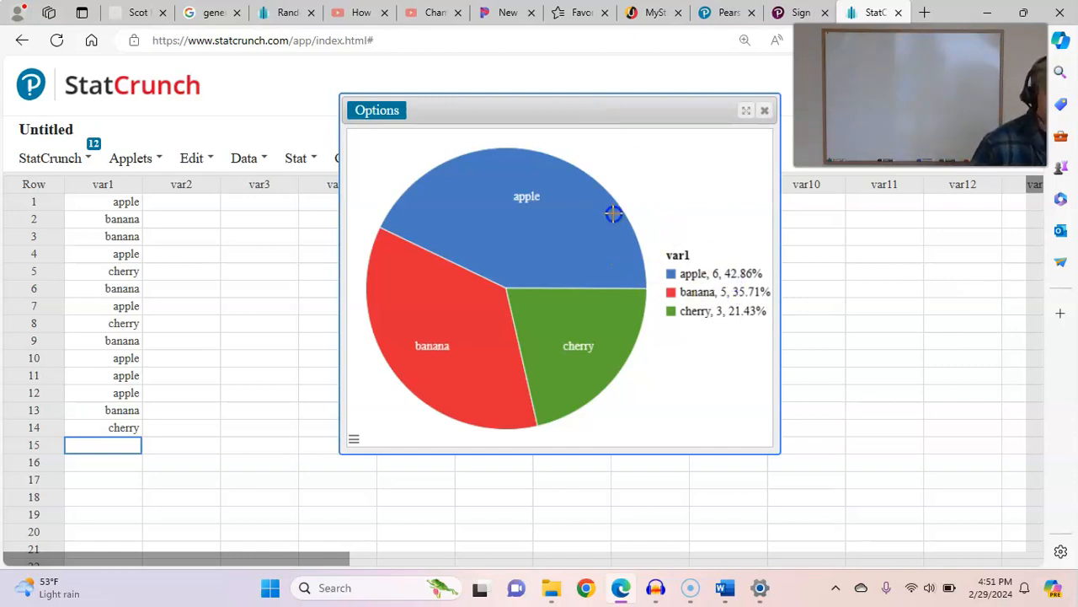
- Examine the sizes of the apple and cherry sectors in the pie chart, and close the chart
mouse_move(530, 229)
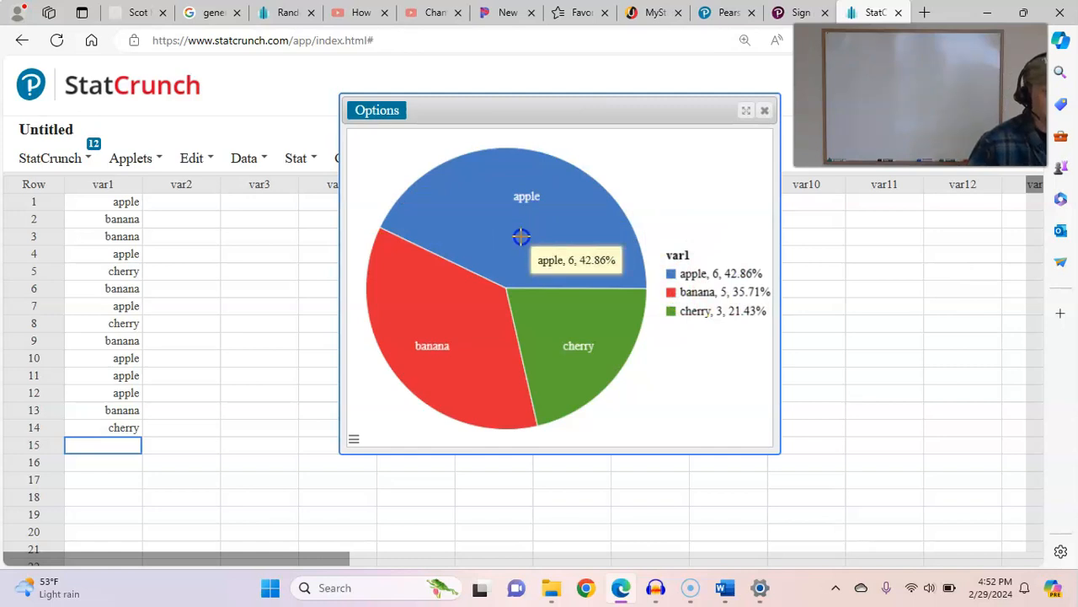
mouse_move(609, 323)
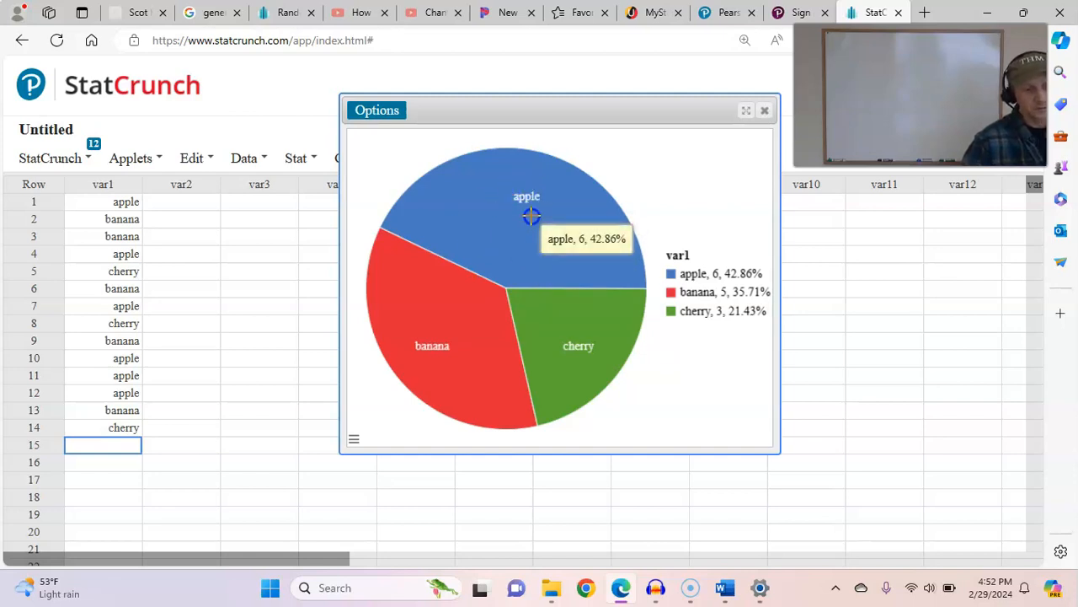
click(766, 112)
- Compute a frequency bar plot with data from the var1 column, and move its window up so all bars are in view
click(354, 159)
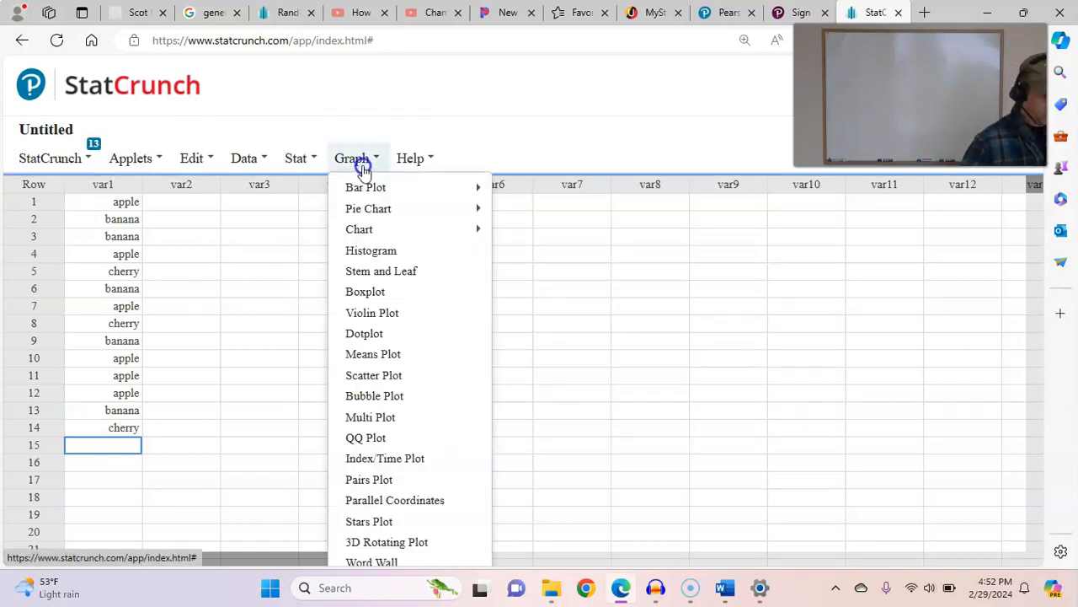
mouse_move(362, 184)
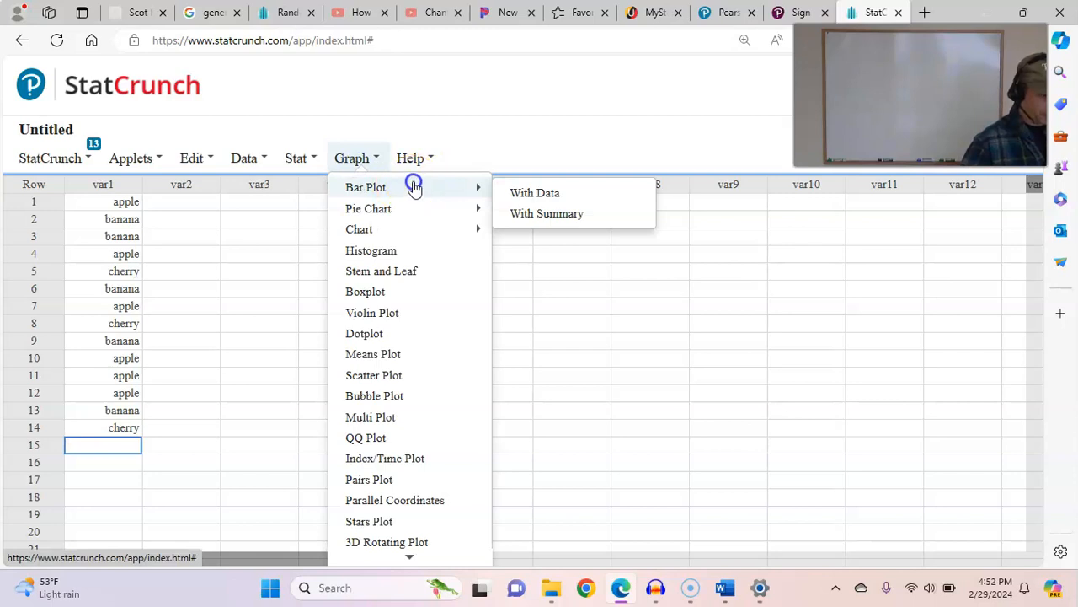
click(533, 194)
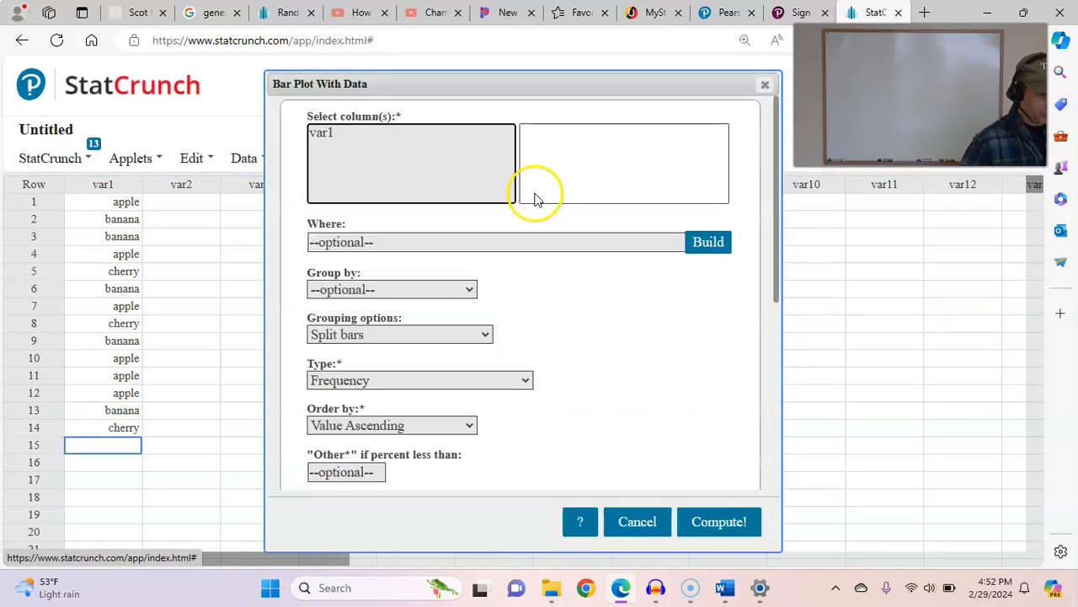
click(374, 139)
click(719, 520)
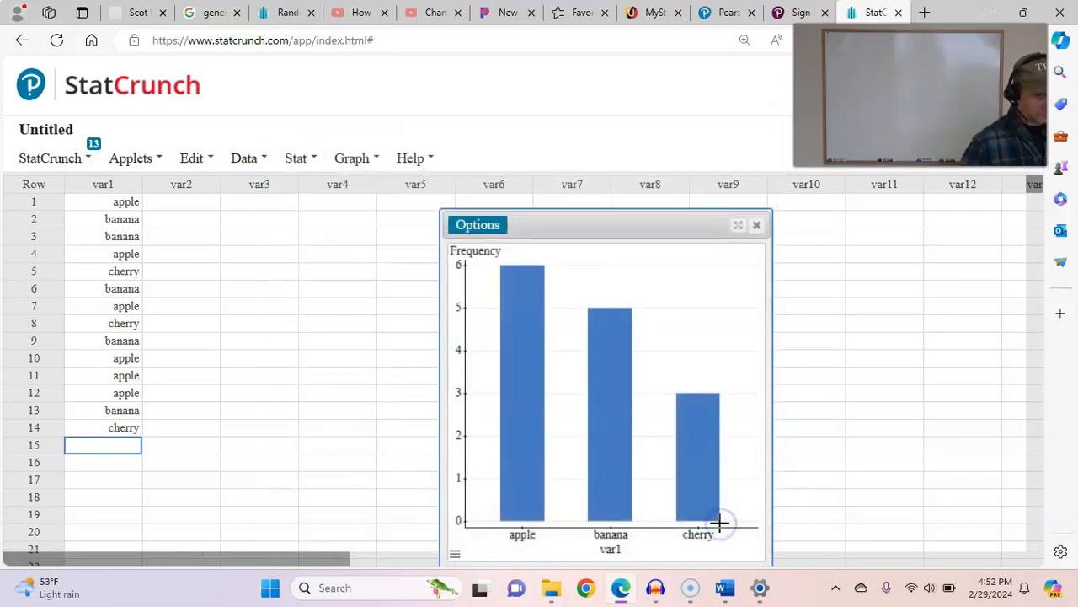
drag(532, 224, 484, 89)
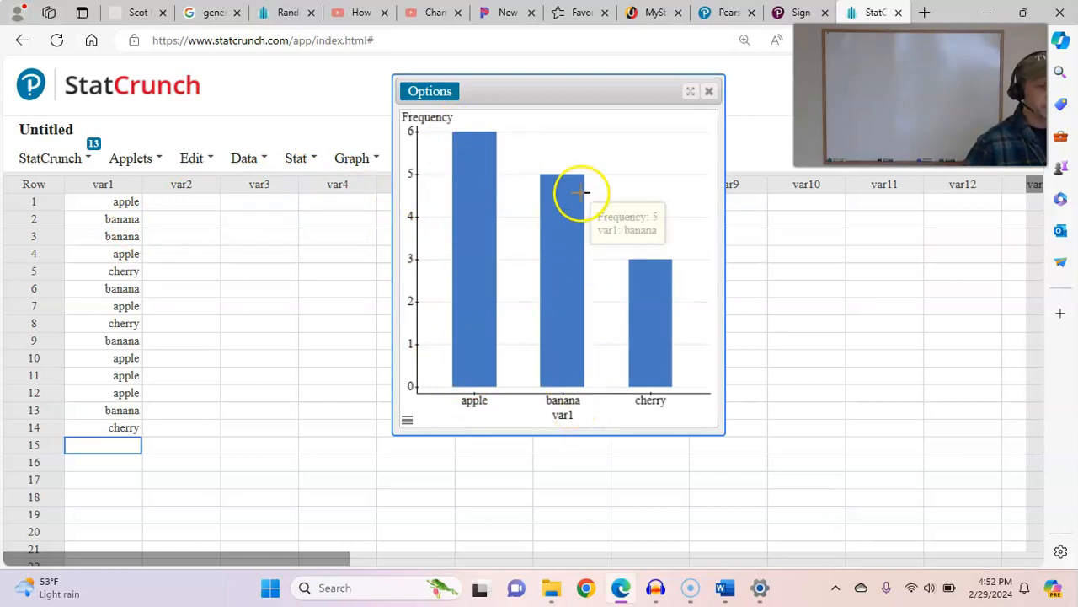
- Compare the heights of the apple, banana and cherry bars in the bar plot, and close the plot
mouse_move(640, 257)
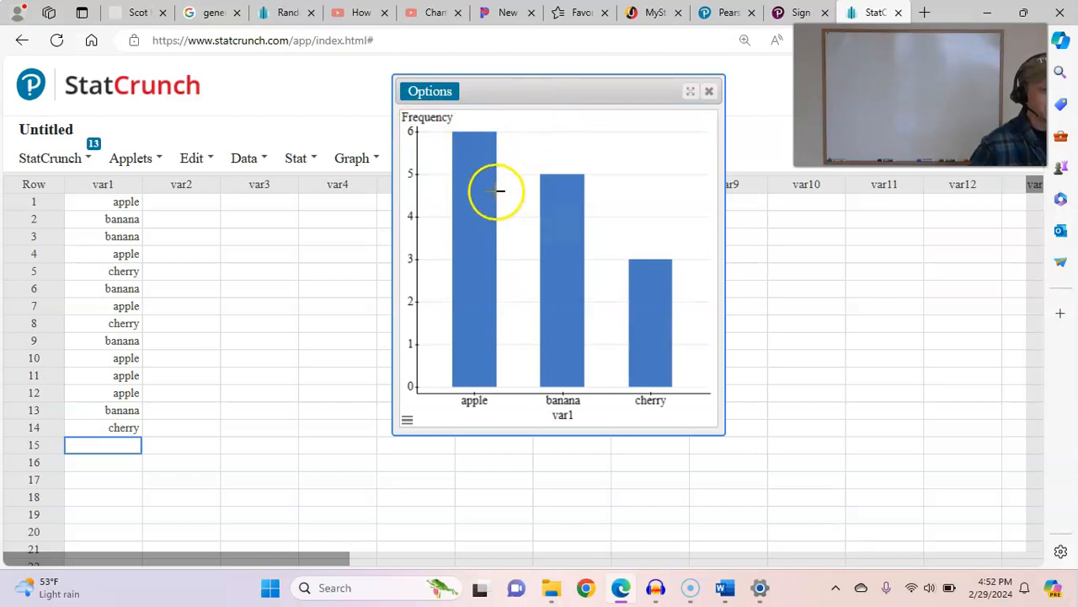
mouse_move(482, 190)
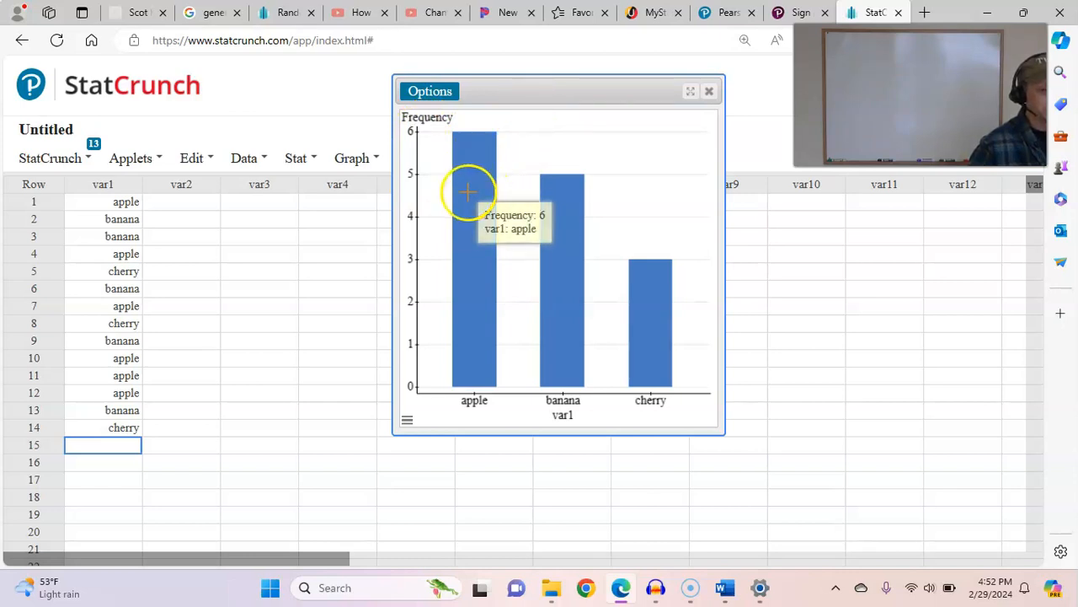
mouse_move(473, 153)
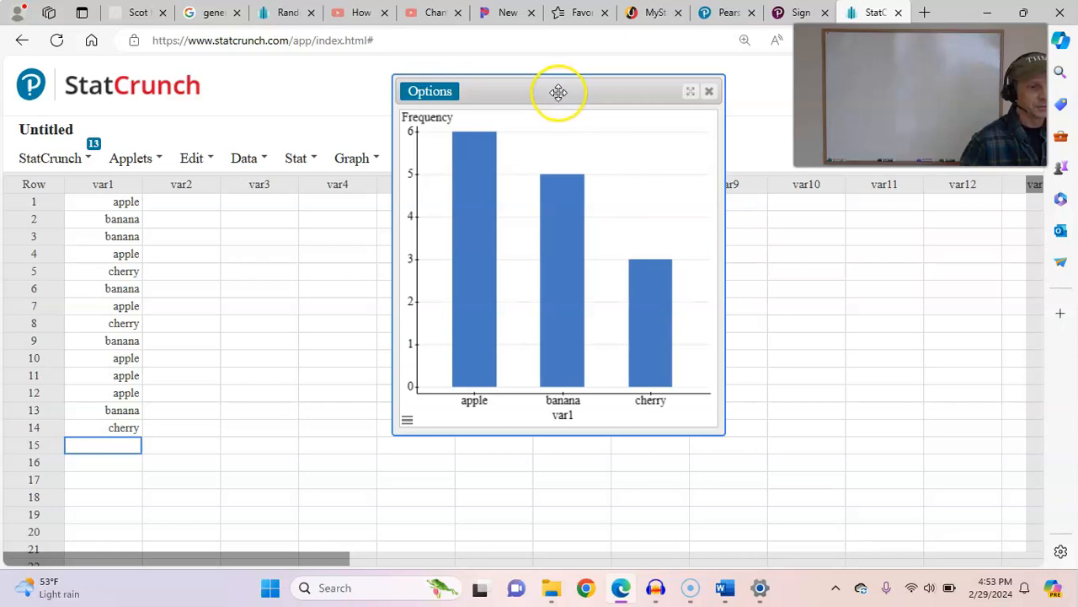
drag(558, 92, 559, 129)
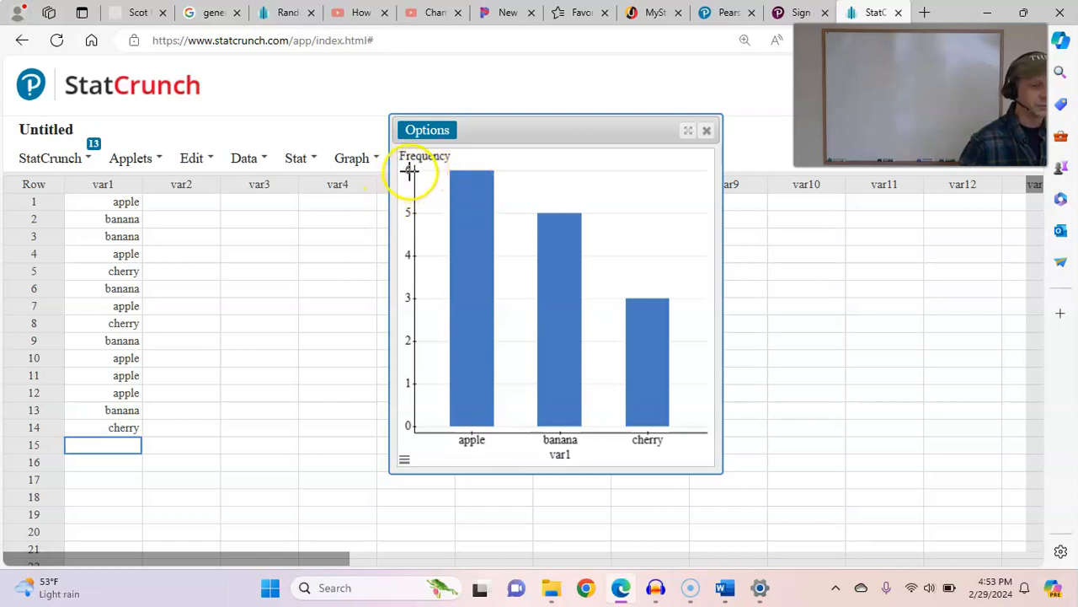
click(707, 131)
- Compute the pie chart of var1 again, bring the whole chart into view for examination, and close it
click(354, 158)
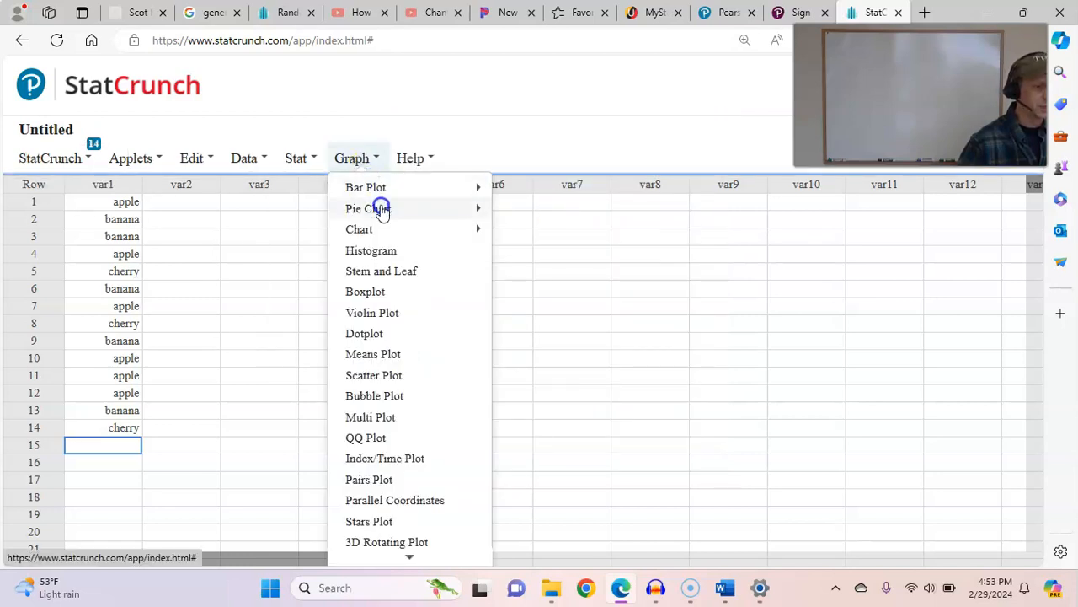
click(371, 208)
click(512, 213)
click(378, 135)
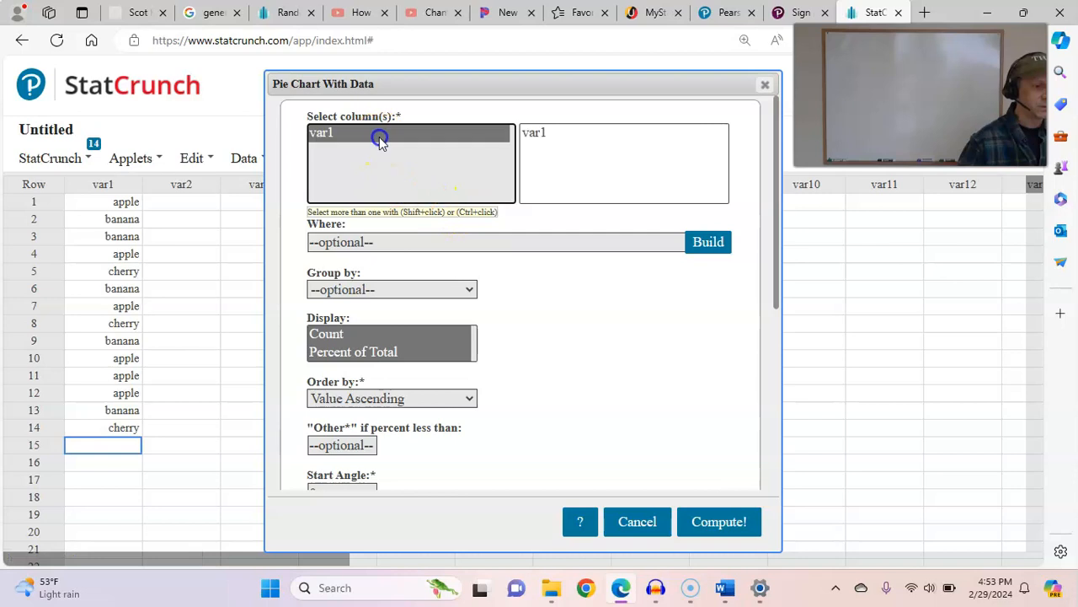
click(715, 536)
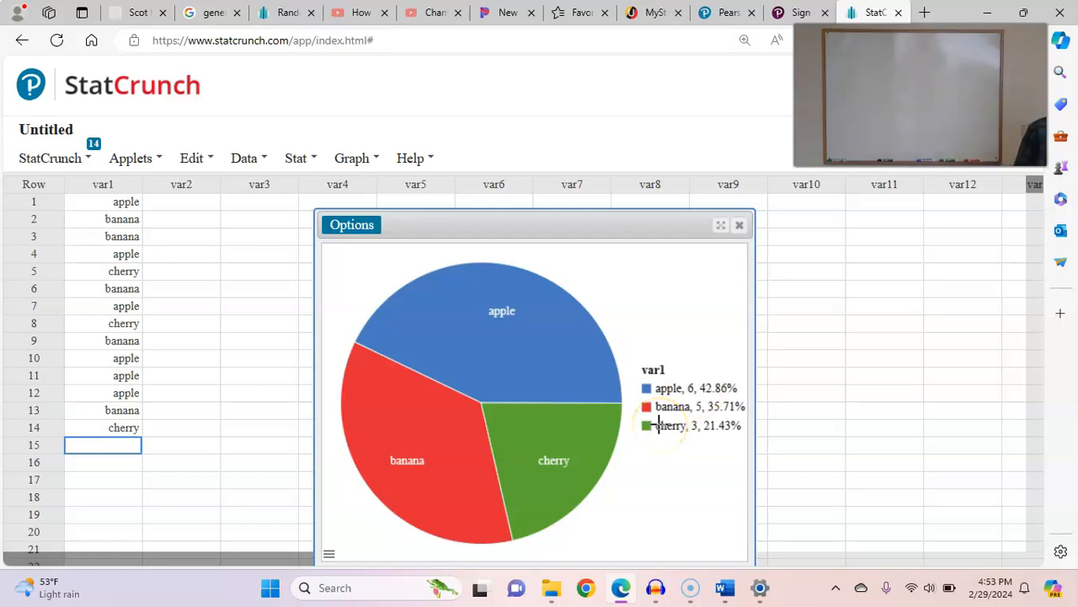
drag(574, 217, 526, 110)
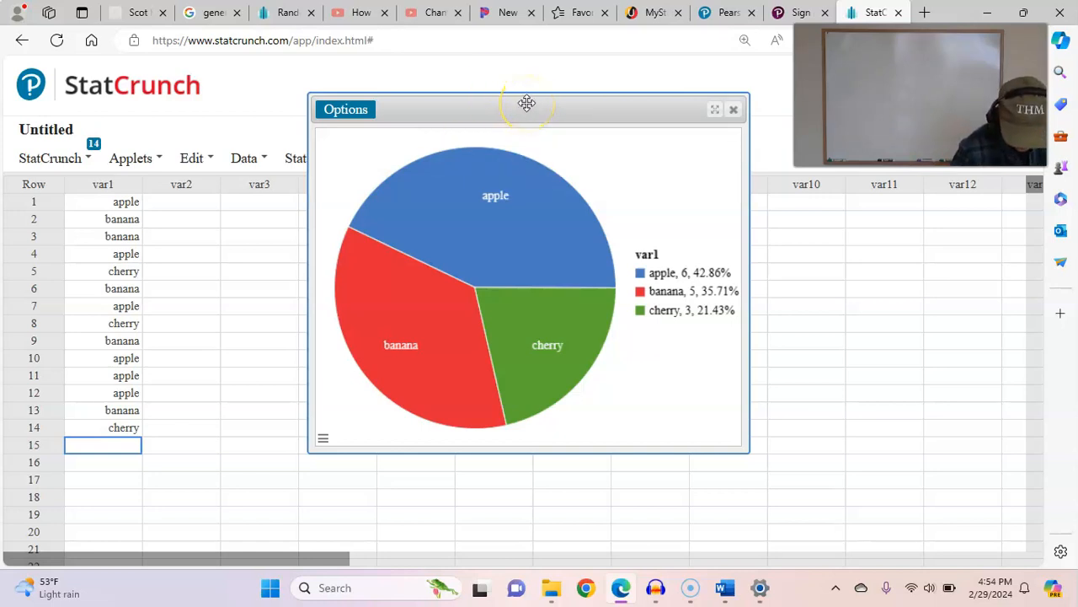
click(734, 110)
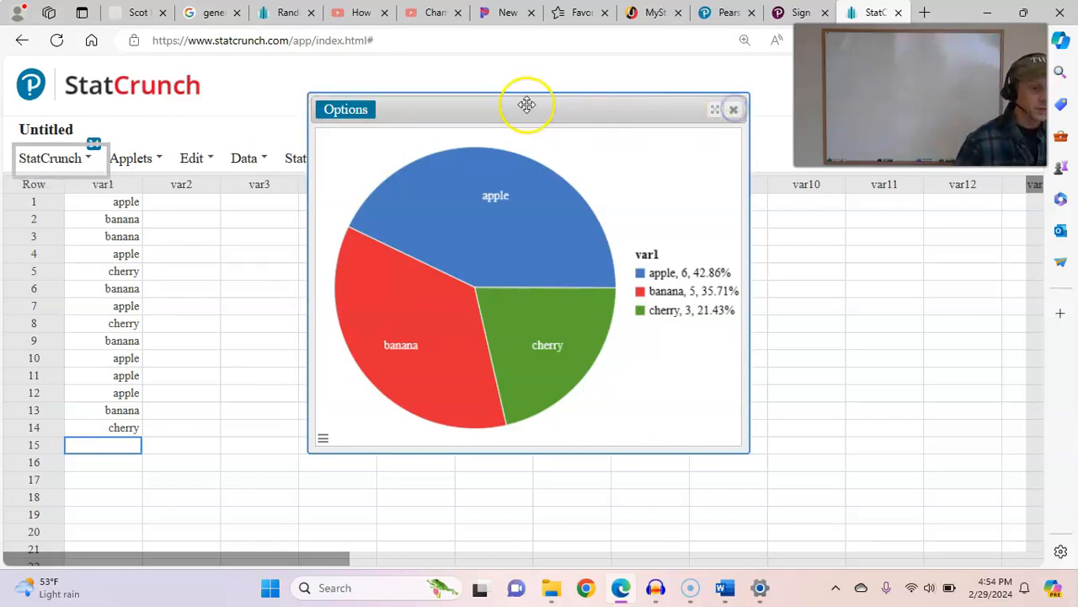